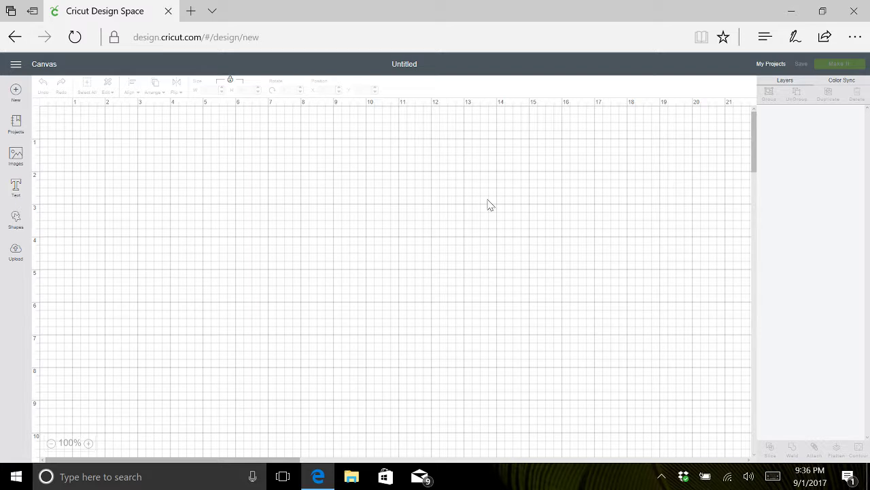
Add the letter B as text and enlarge it to about 4.35" wide by 7.22" high.
click(14, 191)
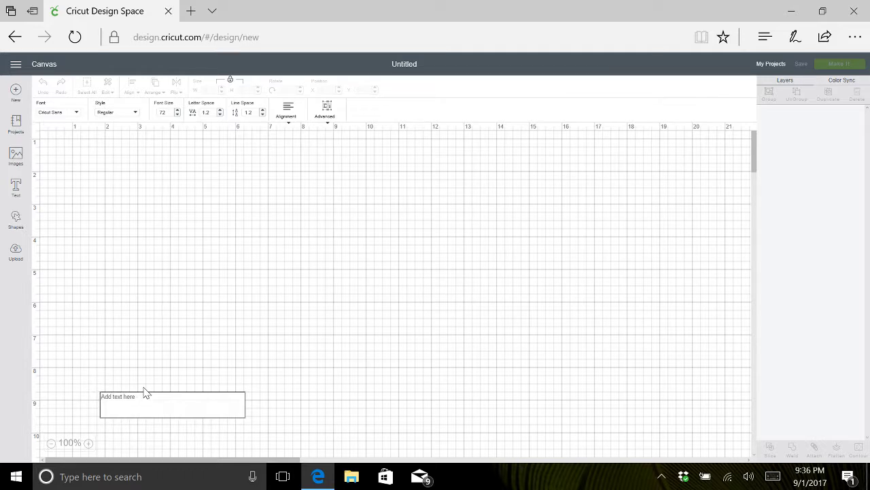
text(B)
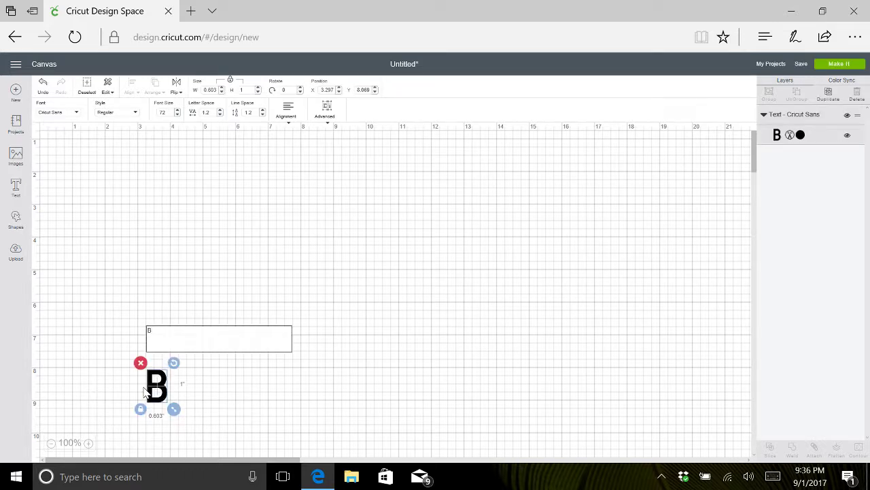
drag(174, 408, 199, 452)
drag(178, 420, 331, 414)
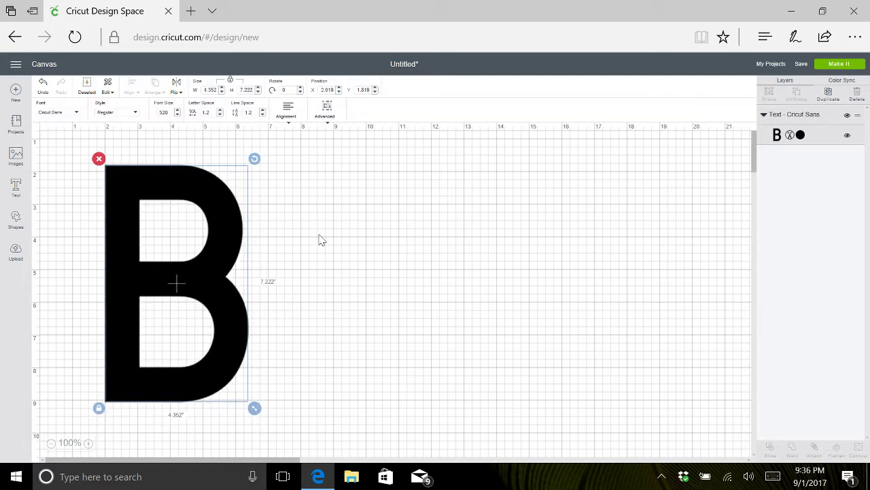
Change the letter's font to Algerian and scale it up to about 6.55" wide by 7.43" high.
click(77, 117)
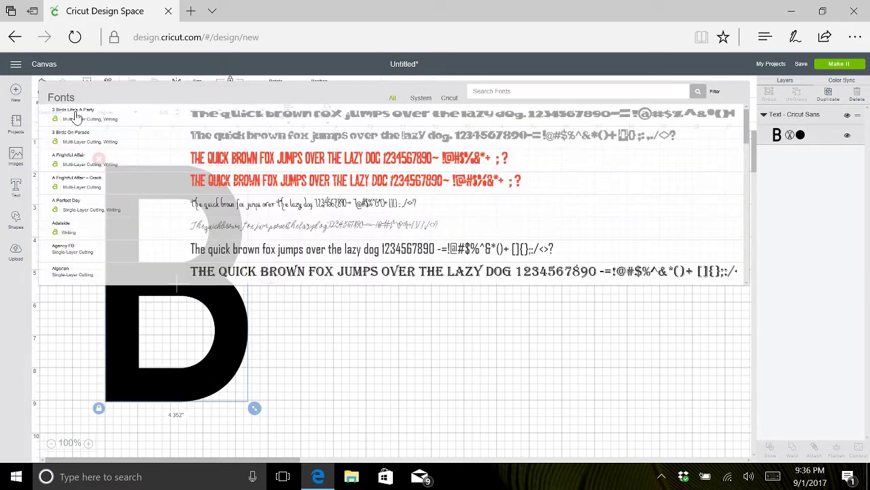
click(225, 278)
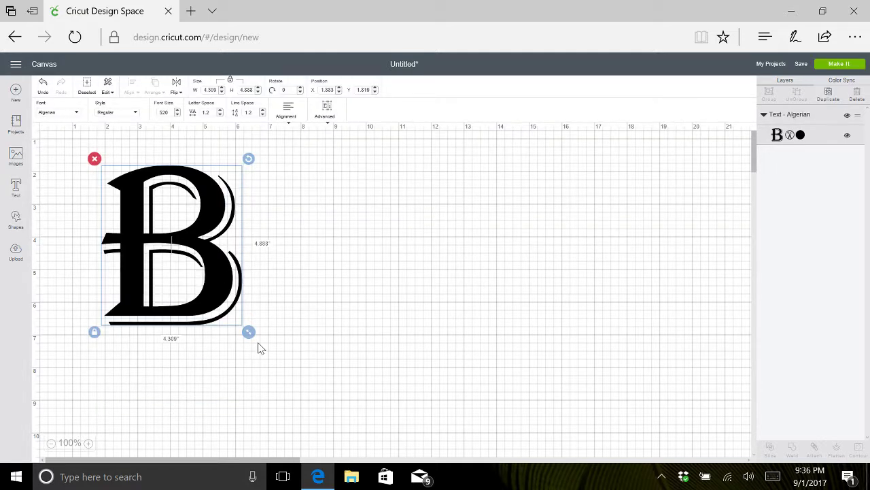
drag(250, 334, 348, 423)
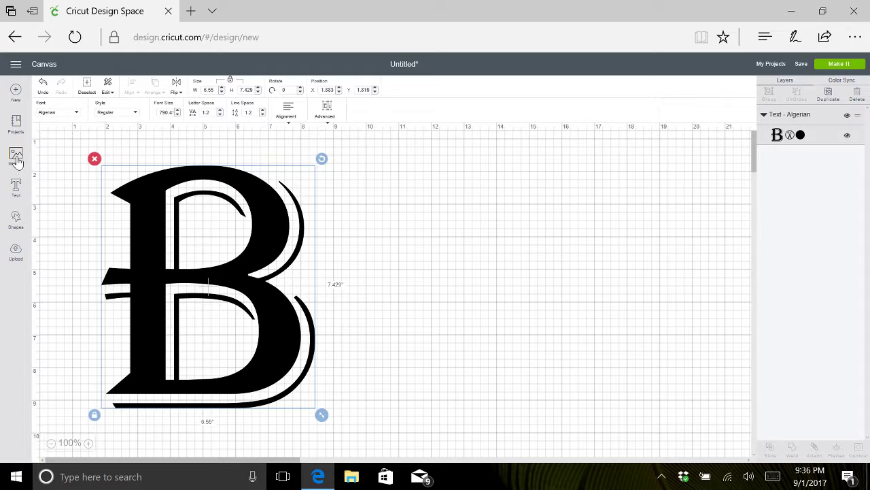
Insert a square shape and move it into the empty area beside the B.
click(16, 221)
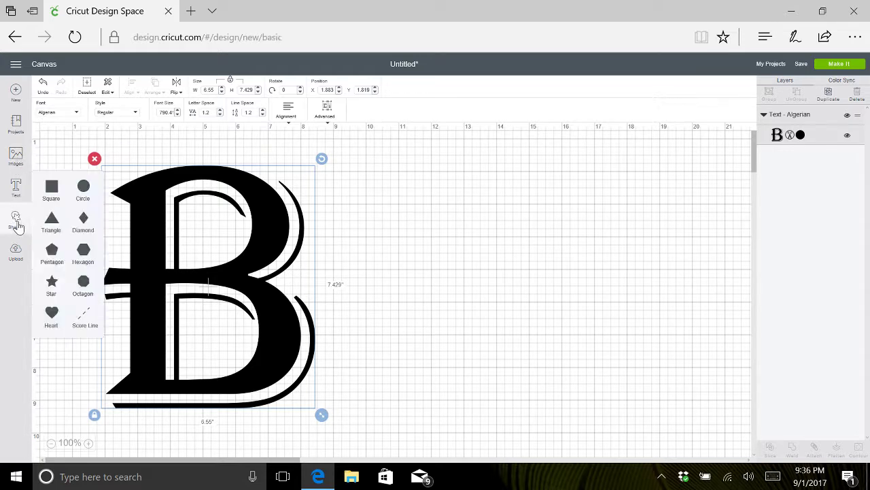
click(51, 194)
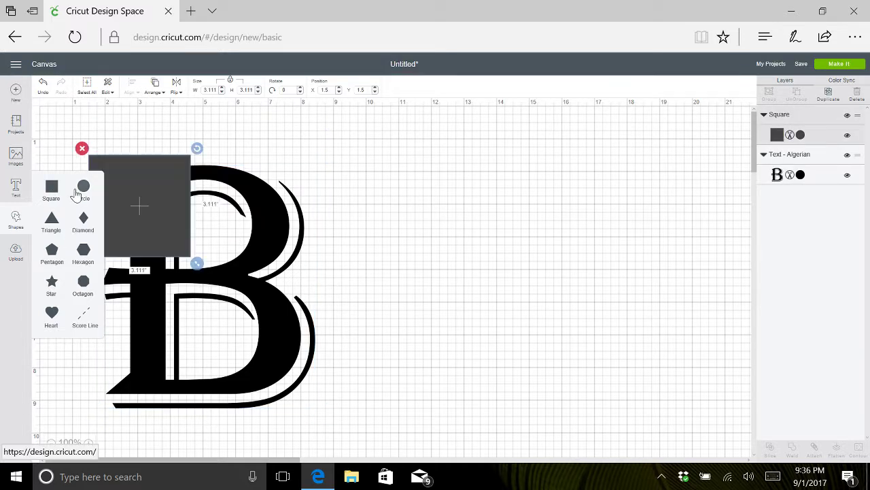
drag(131, 196, 421, 190)
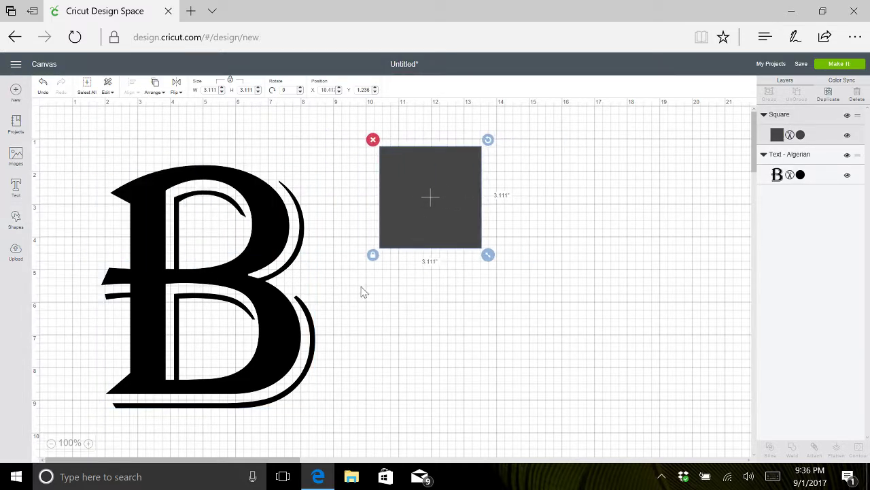
Unlock the B's proportions and reshape it to about 7.27" wide by 7.01" high.
click(229, 282)
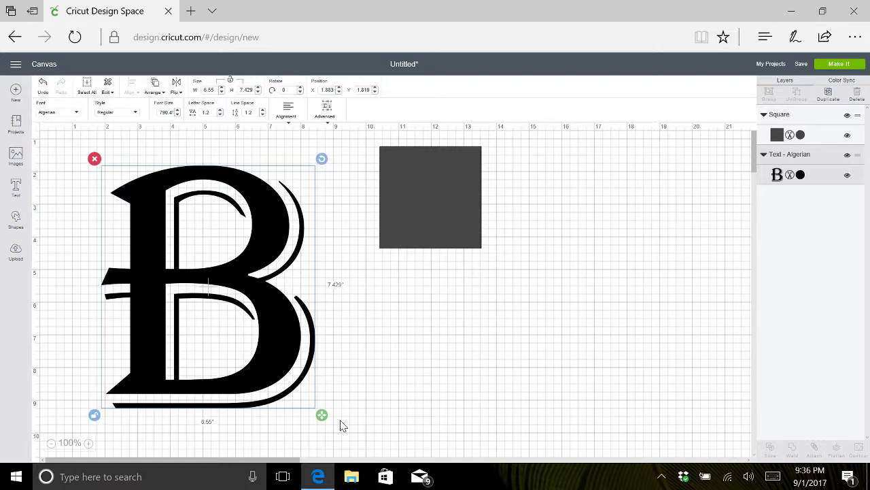
drag(323, 415, 322, 456)
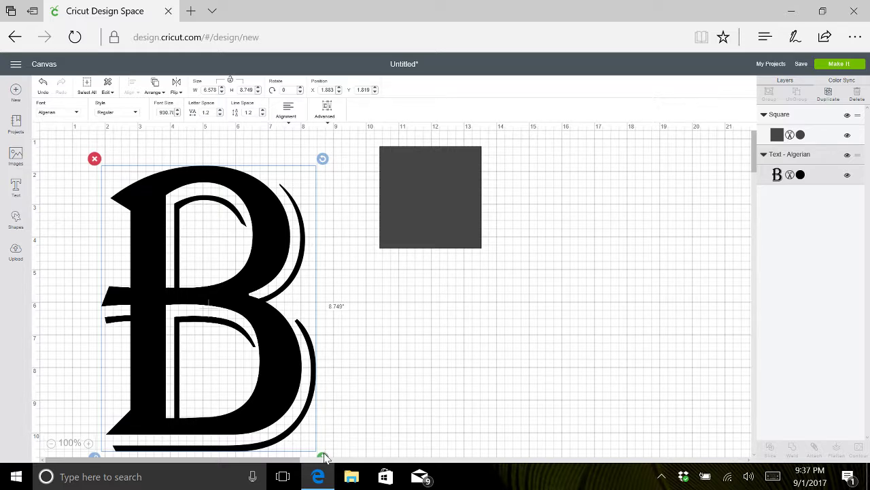
drag(324, 457, 346, 401)
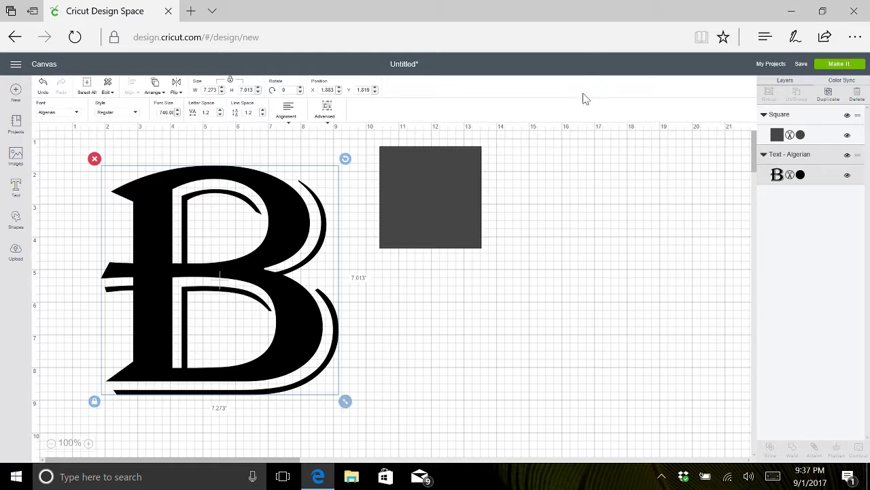
Unlock the square's proportions and stretch it into a thin horizontal bar about 8.39" wide and 0.35" high.
click(443, 205)
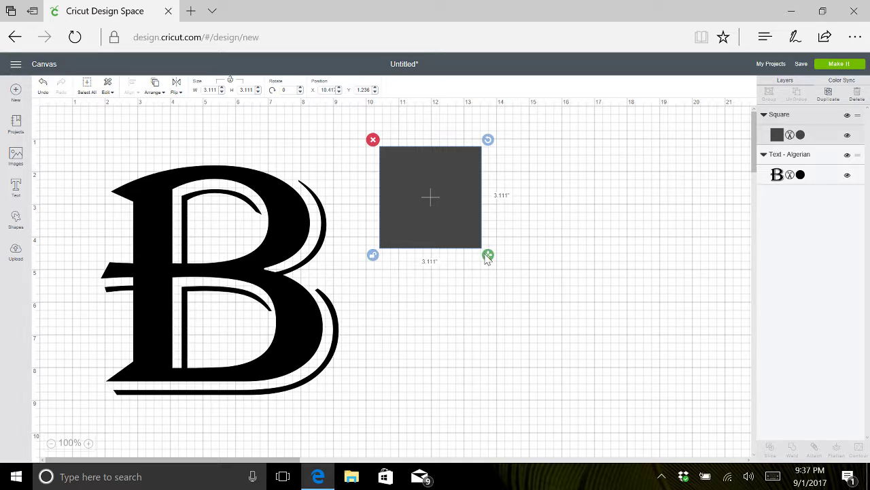
drag(488, 255, 661, 167)
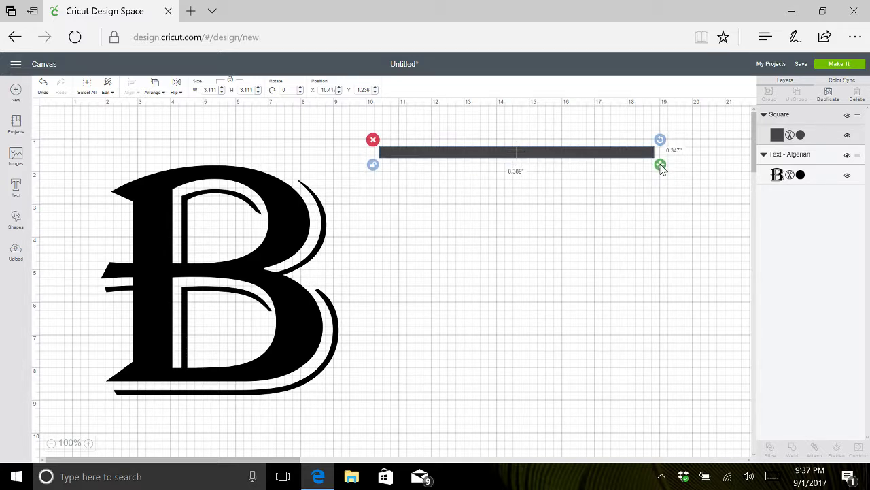
drag(661, 169, 661, 169)
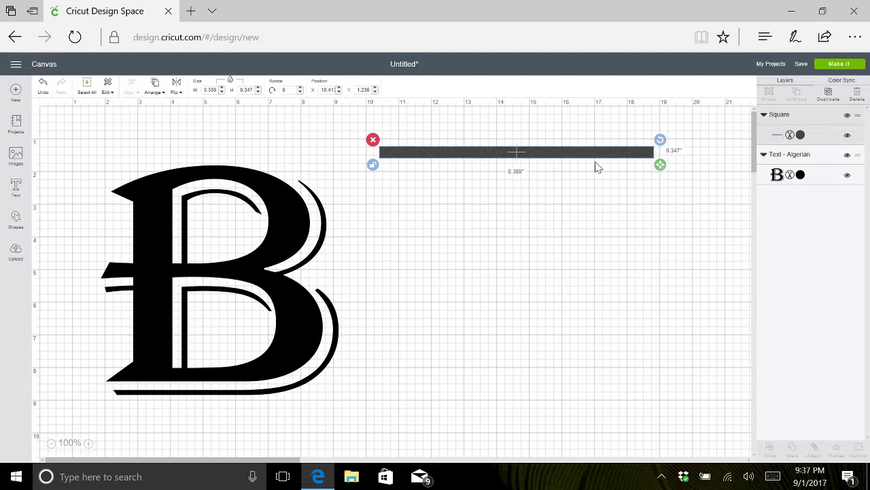
drag(591, 153, 592, 157)
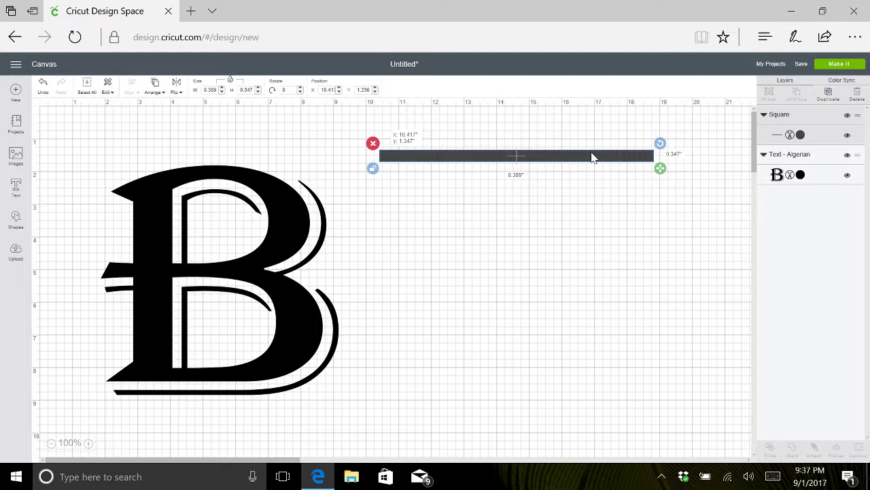
drag(592, 157, 592, 157)
Set the bar's height to 0.5" and shift the bar slightly farther away from the B.
mouse_move(660, 170)
mouse_down()
mouse_move(631, 158)
mouse_move(663, 174)
mouse_up()
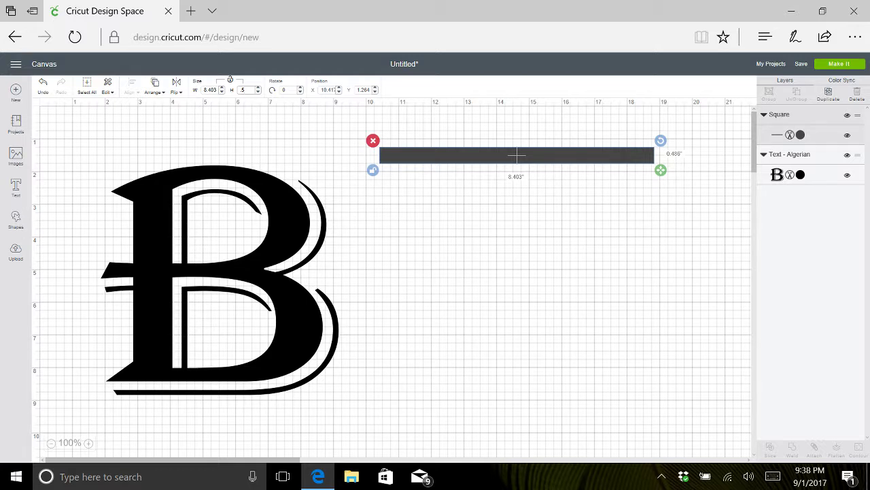
key(Return)
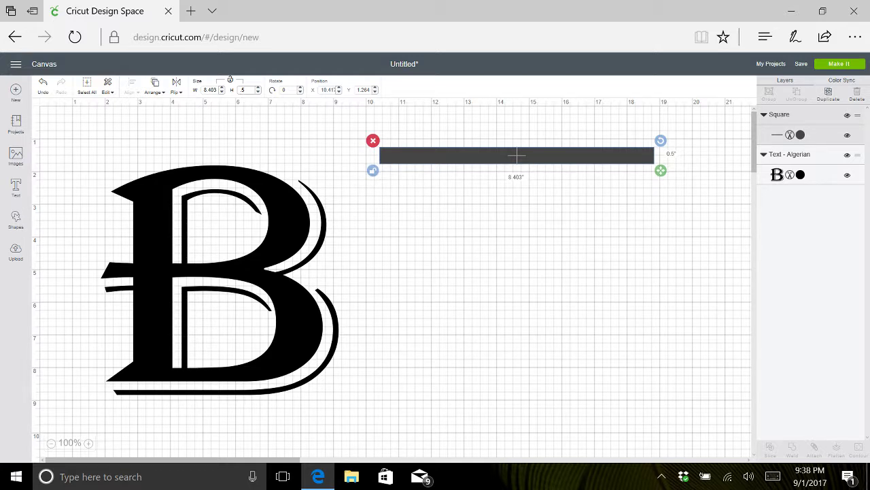
click(512, 274)
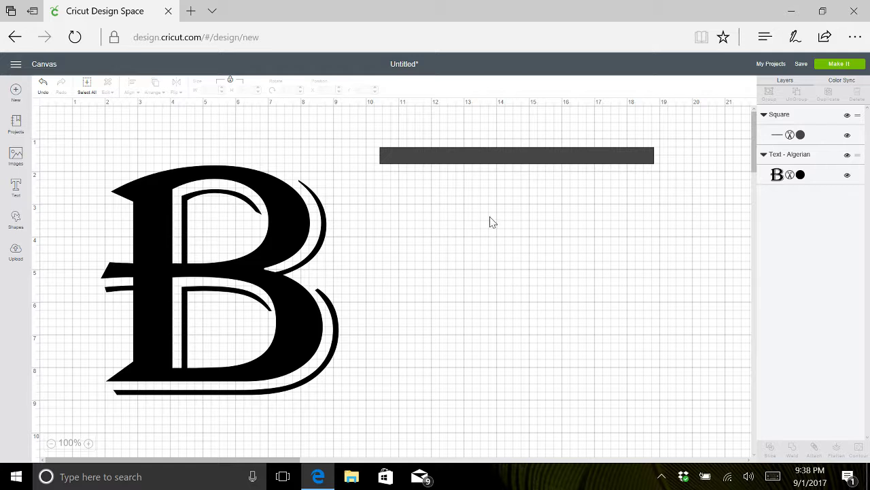
drag(509, 159, 560, 181)
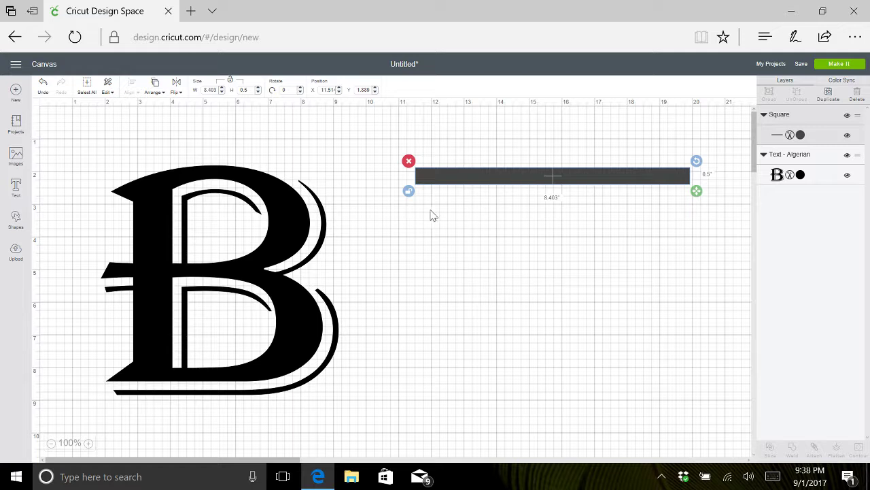
click(278, 202)
right_click(279, 202)
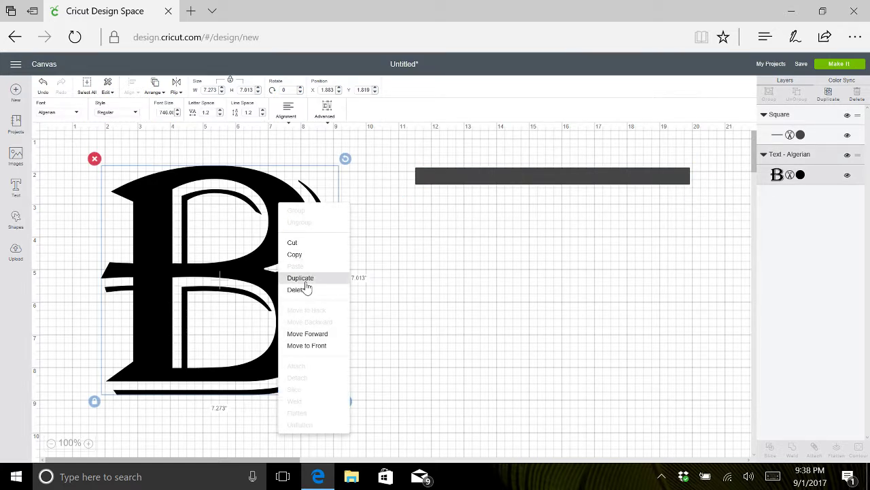
click(410, 276)
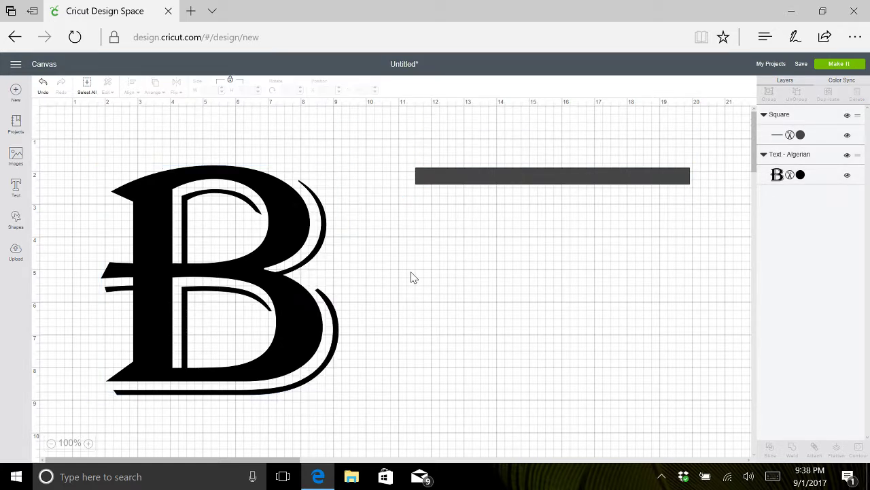
Duplicate the B and park the copy at the far side of the canvas, partly beyond the visible area.
click(303, 253)
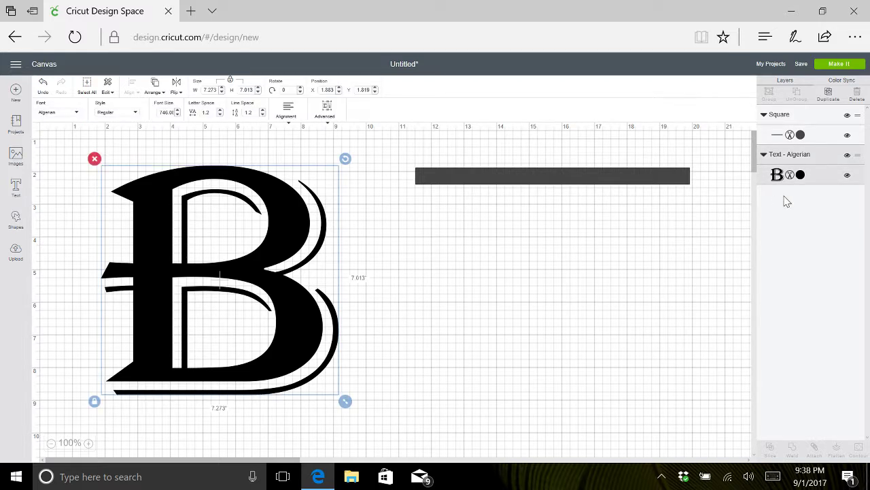
click(828, 97)
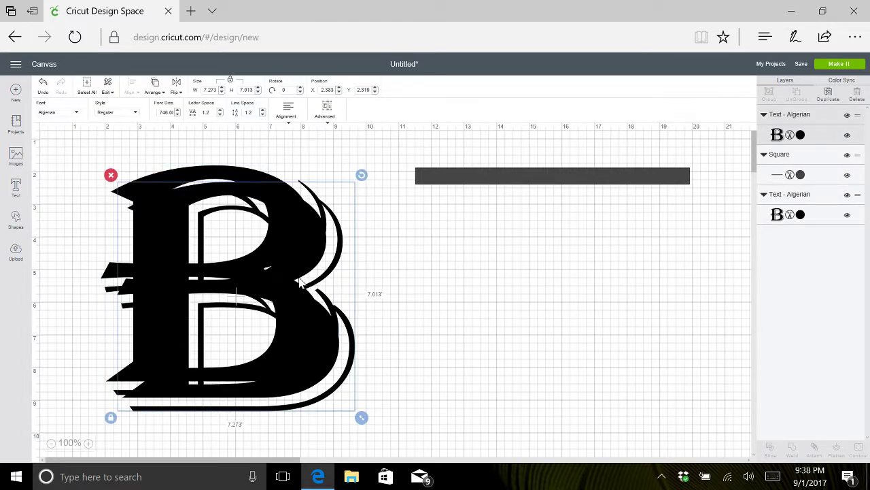
drag(299, 282, 739, 357)
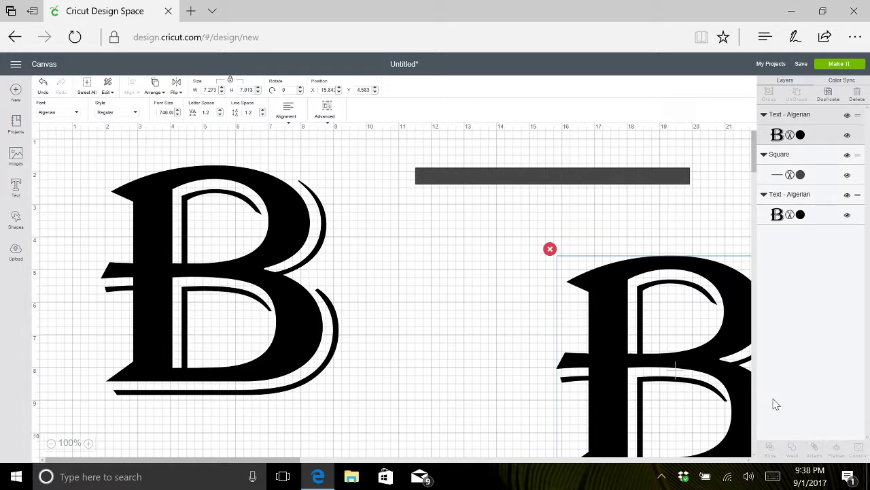
drag(712, 356, 748, 379)
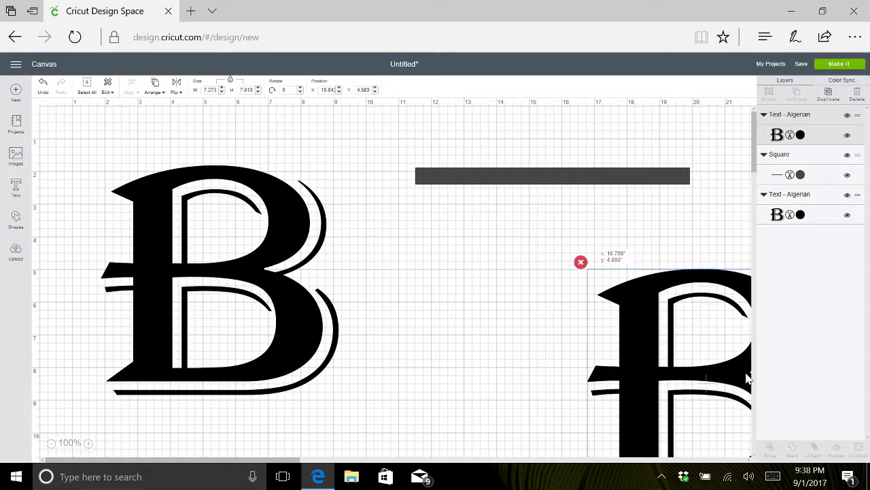
drag(647, 378, 690, 377)
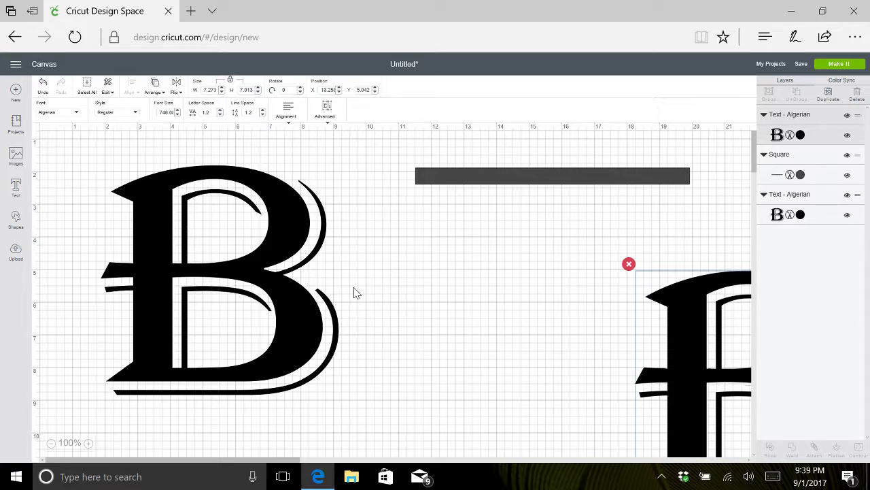
Duplicate the bar and park the copy just above the spare B.
click(494, 180)
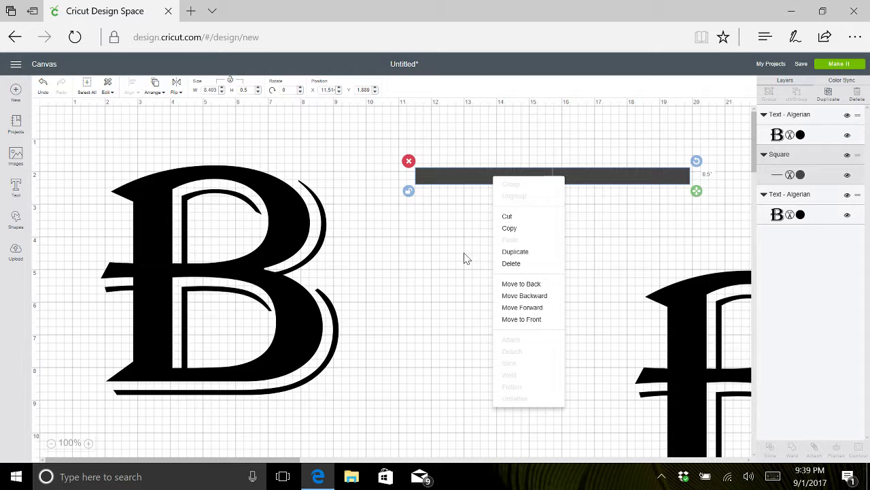
click(507, 253)
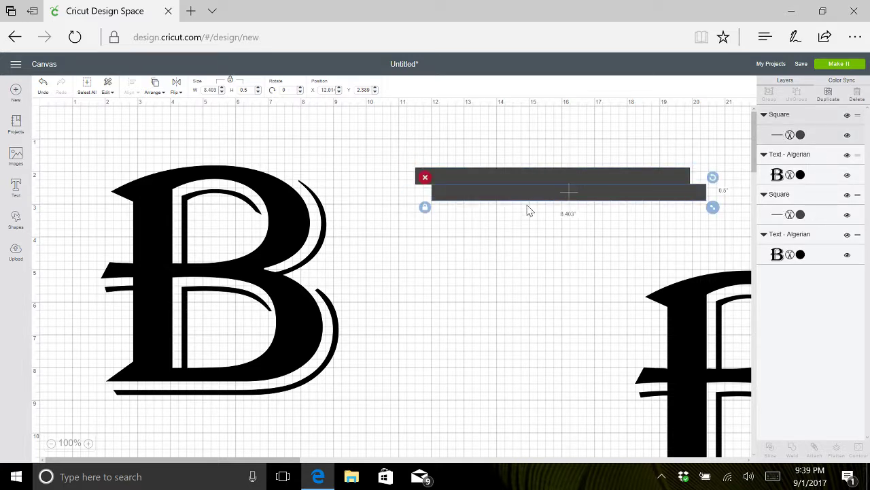
drag(529, 196, 509, 239)
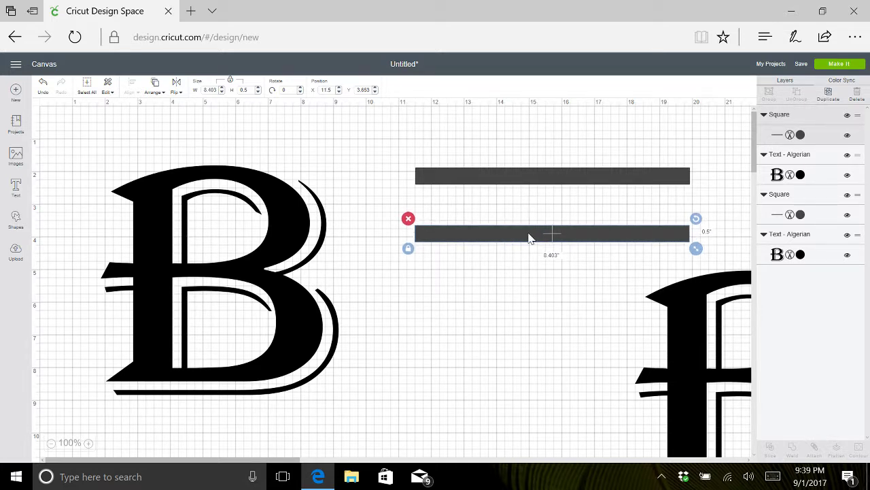
drag(530, 238, 747, 244)
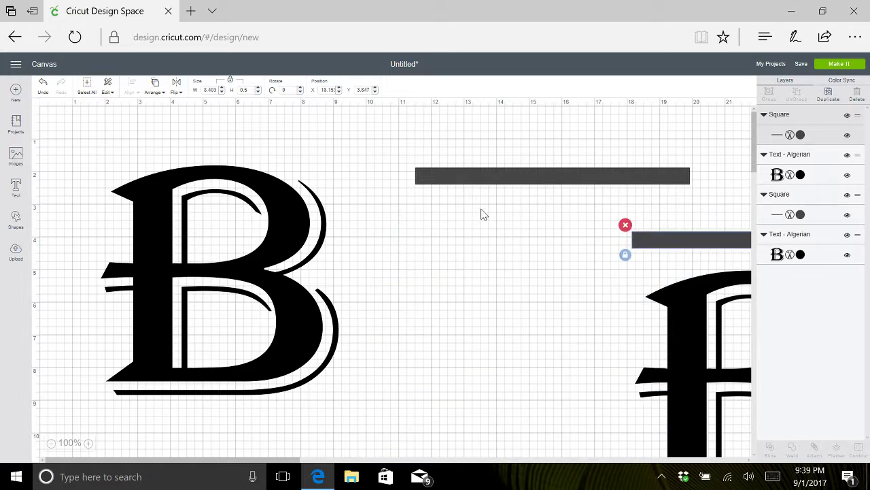
Place the original bar horizontally across the middle of the first B, at about X 1.07" and Y 4.99".
click(548, 181)
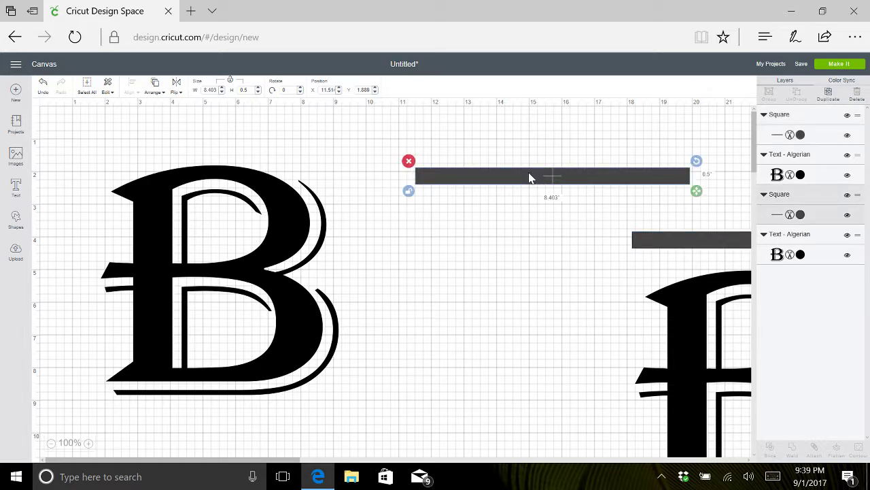
drag(524, 179, 184, 280)
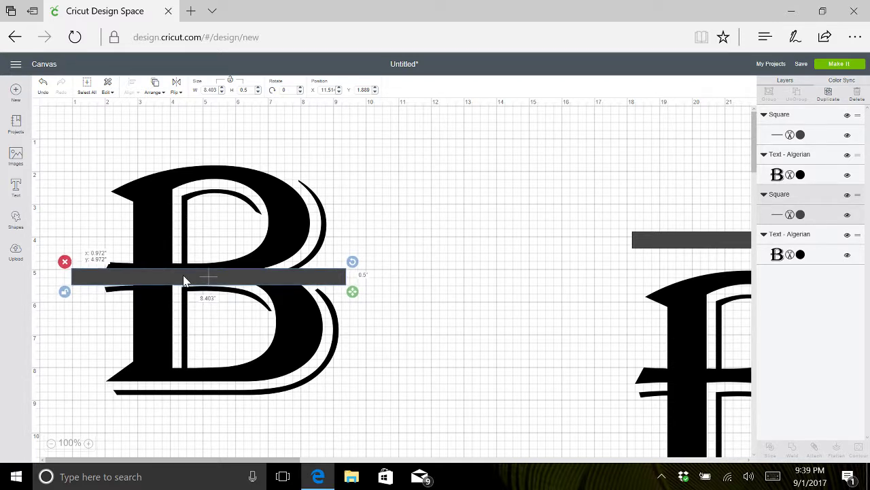
drag(184, 279, 185, 281)
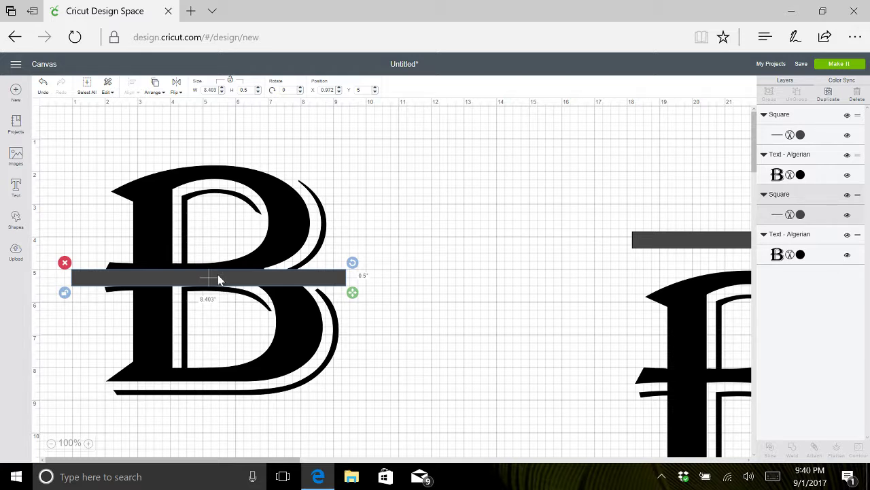
drag(218, 275, 222, 279)
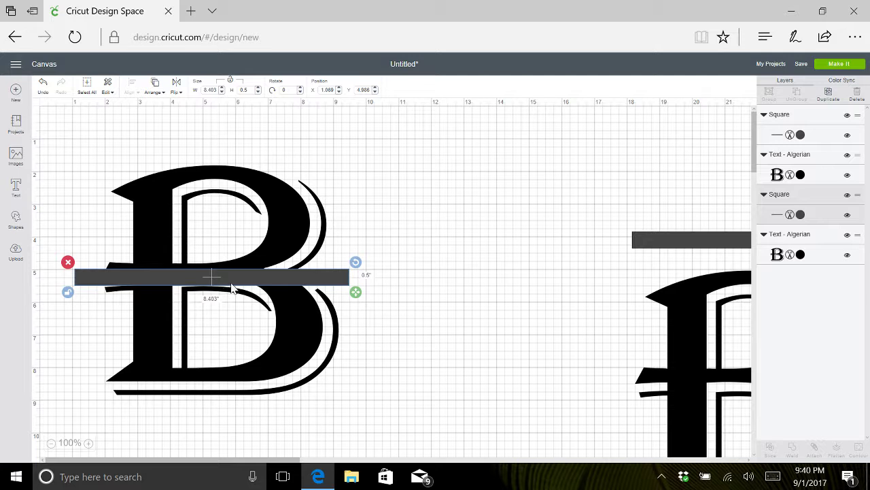
Shift the bar across the first B to about X 1.29" and weld the bar and the B together.
drag(230, 278, 234, 278)
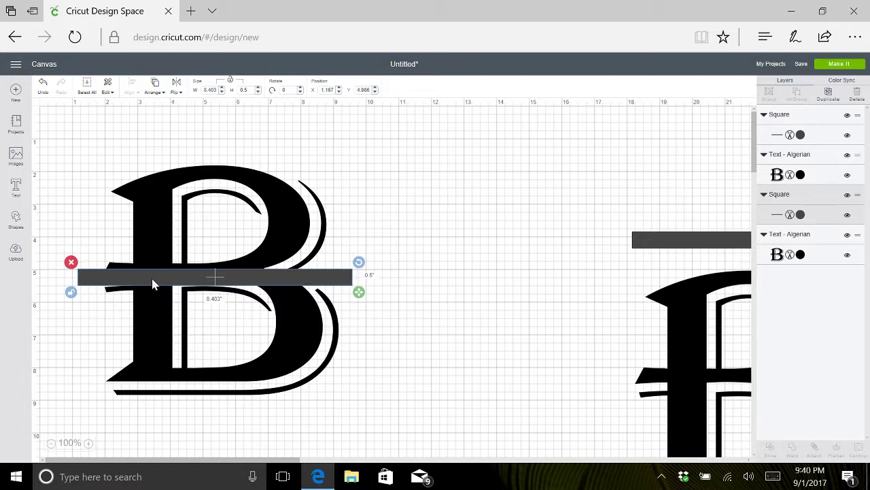
drag(157, 284, 162, 283)
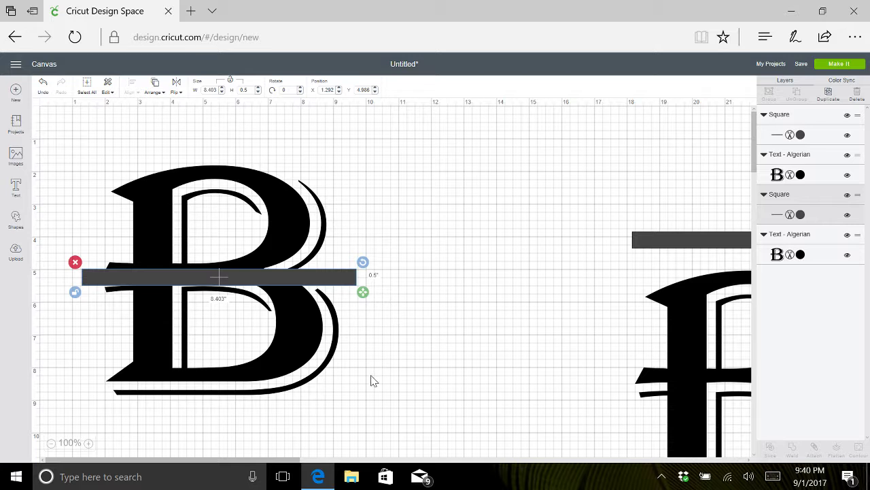
drag(366, 385, 89, 166)
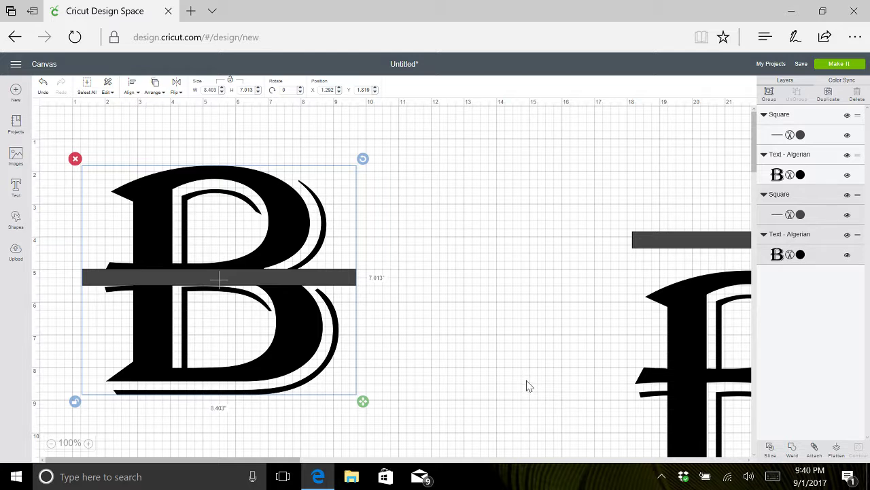
click(793, 452)
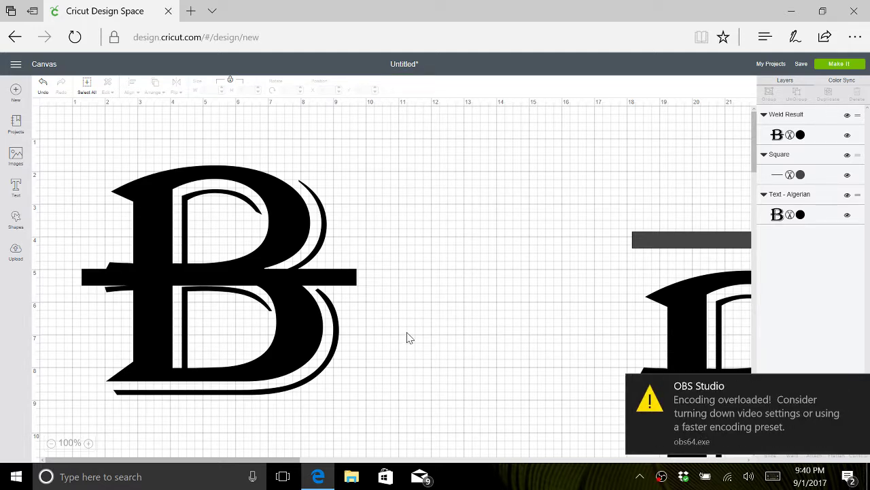
click(859, 386)
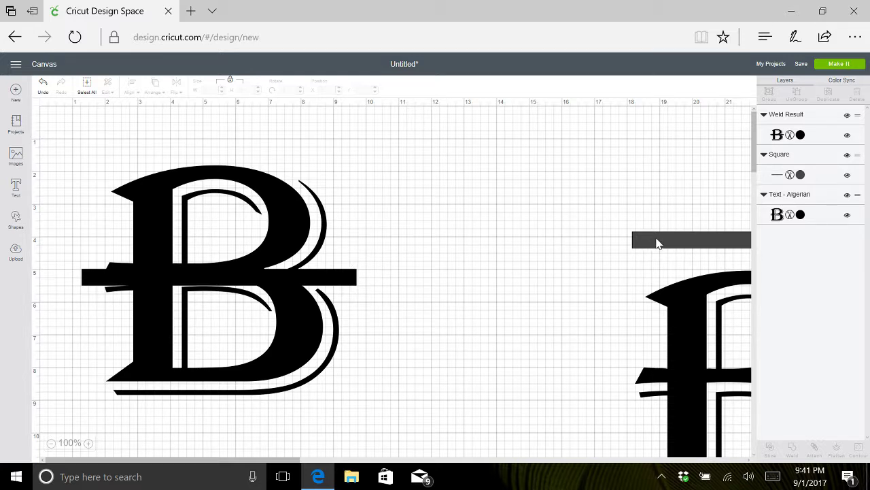
Enlarge the spare bar to about 8.9" × 0.53" and lay it over the welded B's crossbar at about X 1.13", Y 5.22".
drag(656, 243, 436, 243)
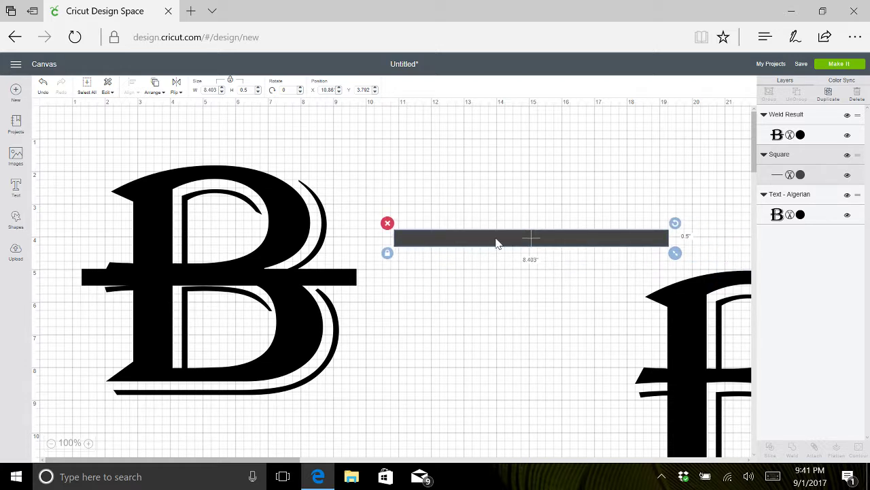
drag(497, 244, 491, 195)
drag(671, 207, 686, 207)
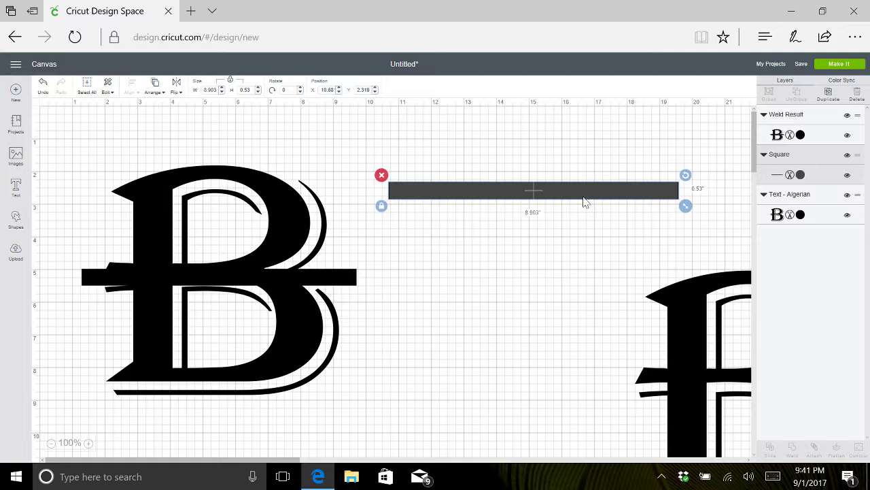
drag(583, 200, 275, 290)
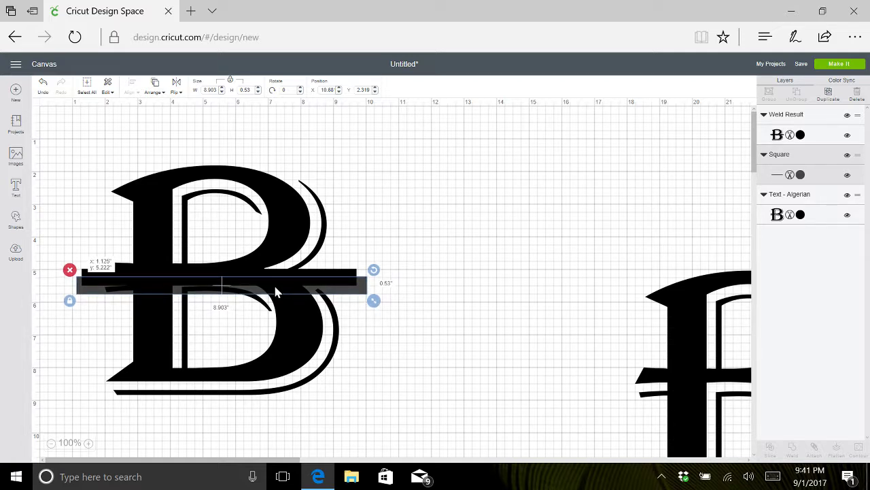
drag(276, 291, 275, 291)
Unlock the spare bar's proportions and stretch it to about 9.1" × 3.99" so it spans the lower half of the B.
click(70, 300)
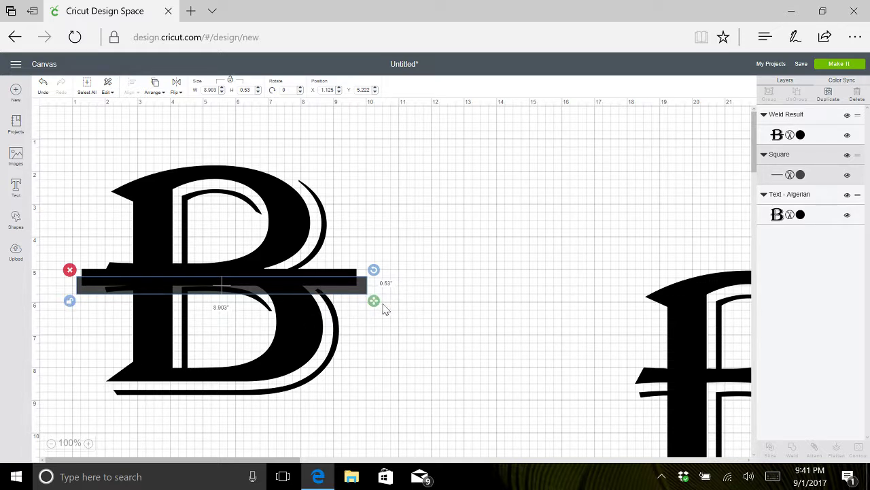
drag(375, 302, 383, 418)
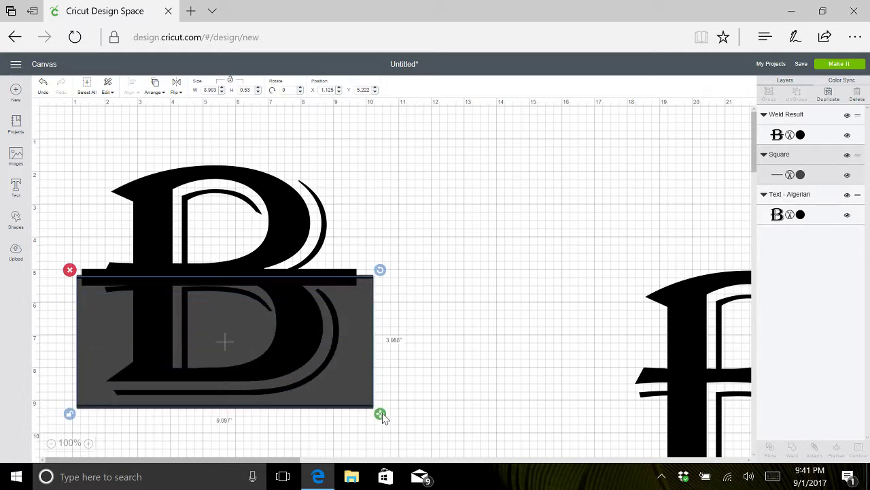
drag(383, 417, 382, 416)
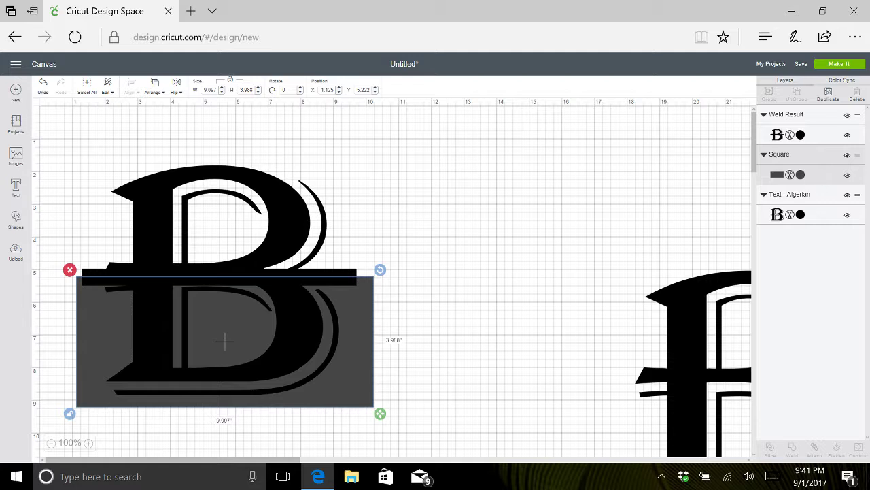
Recolor the stretched rectangle Cactus Pink.
right_click(709, 175)
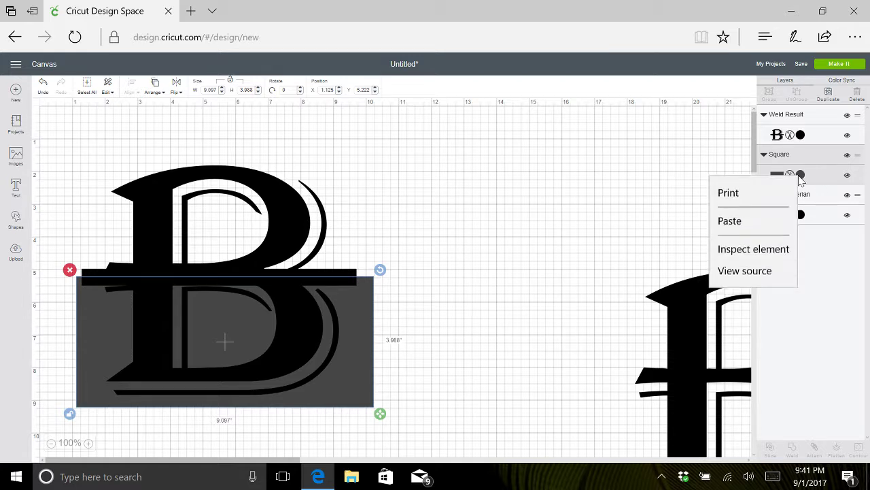
click(663, 170)
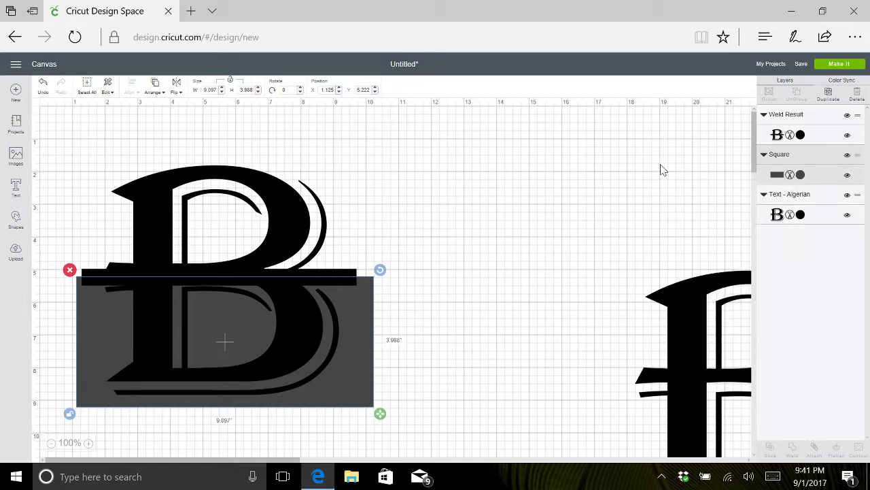
click(801, 175)
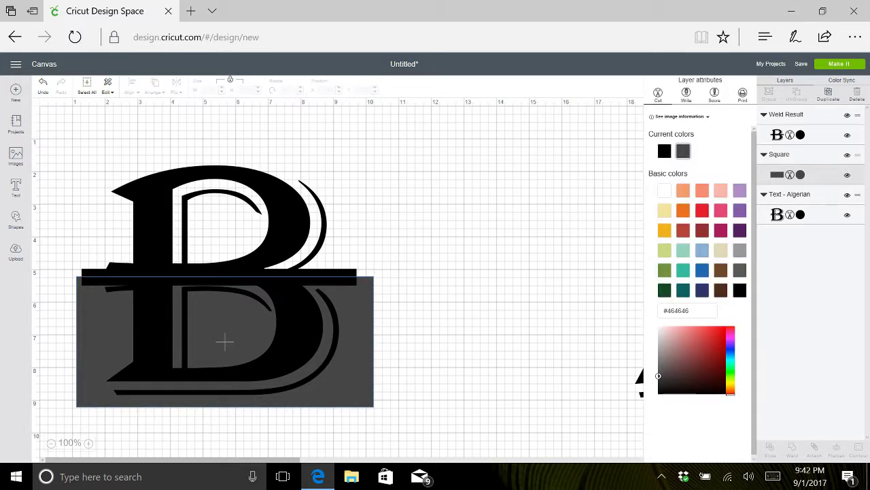
click(719, 192)
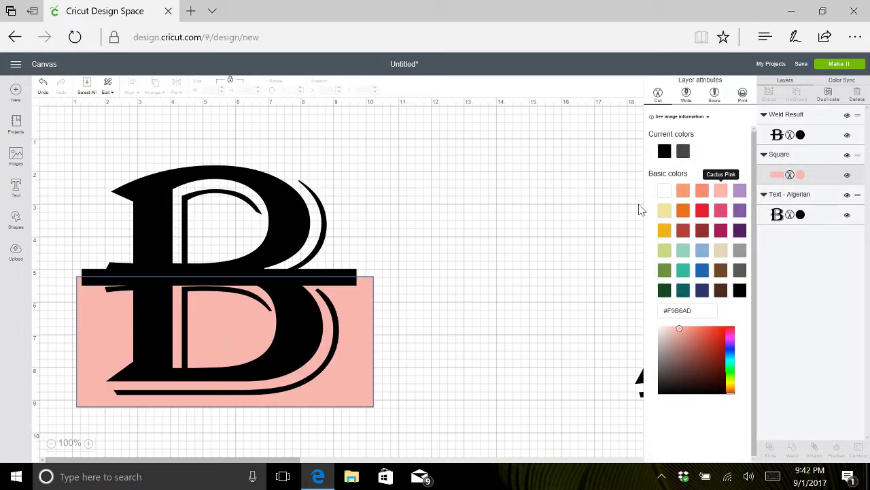
click(544, 198)
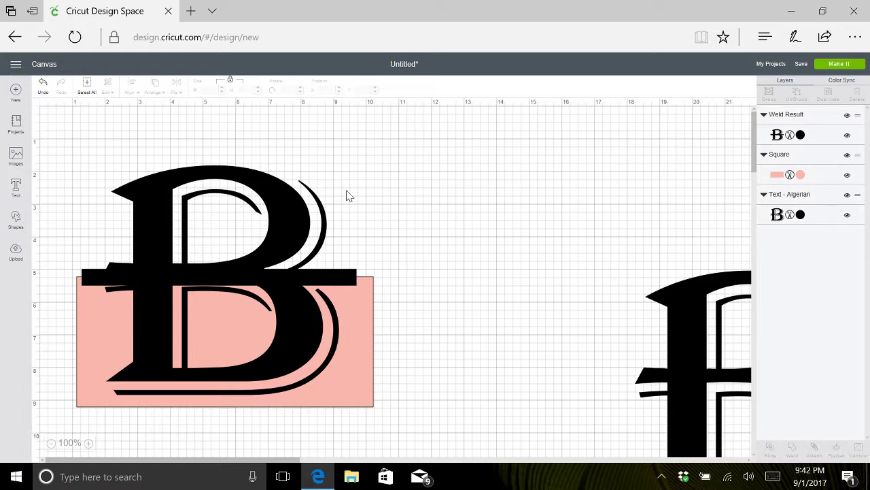
Arrange the pink rectangle in front of the welded B.
click(352, 320)
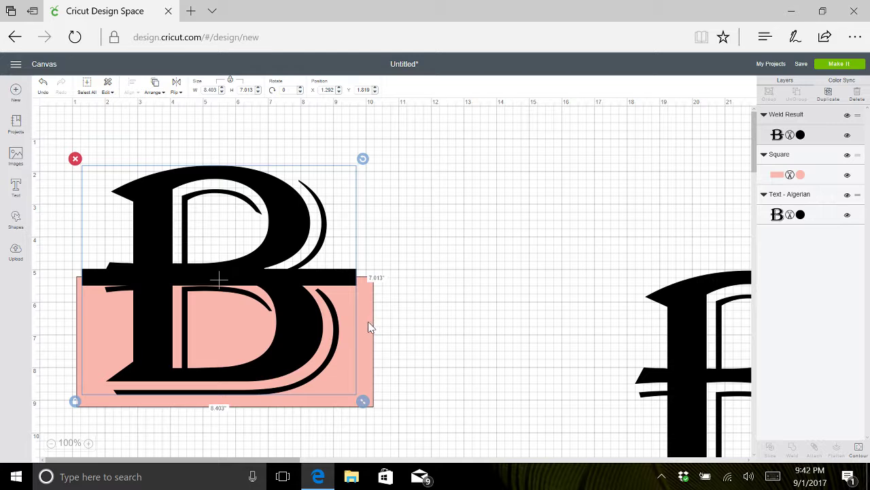
click(368, 327)
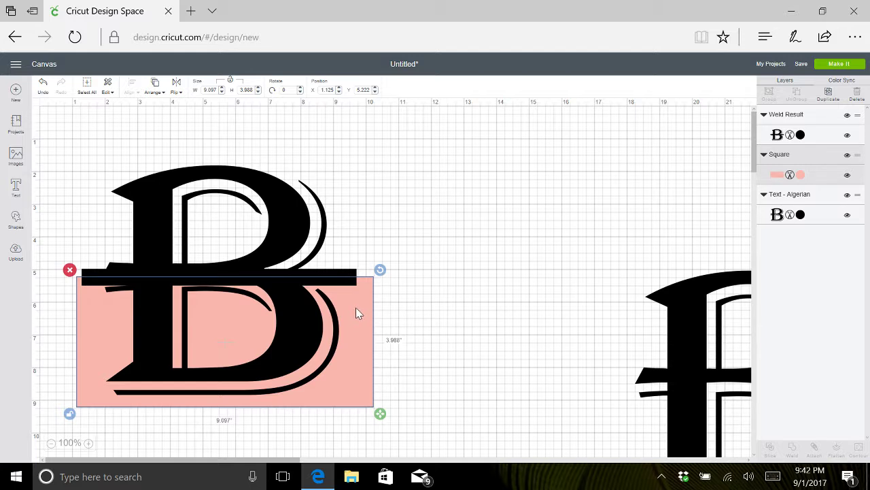
click(157, 91)
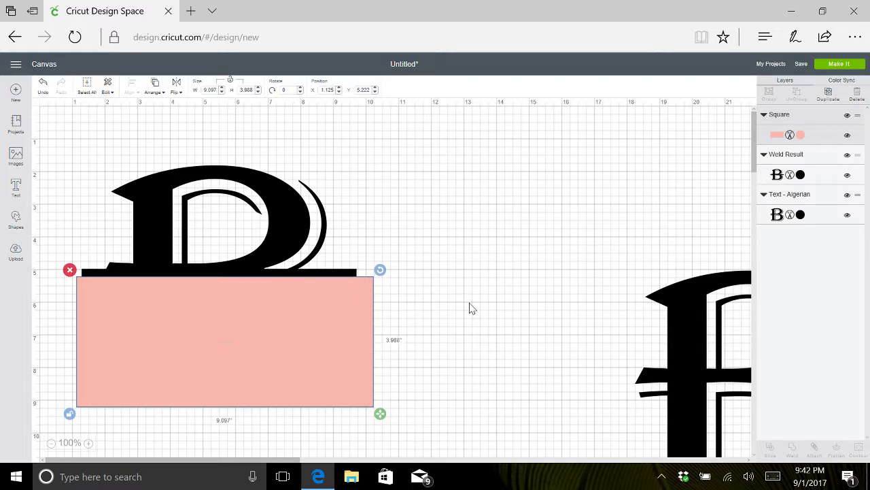
Slice the welded B with the pink rectangle.
click(420, 424)
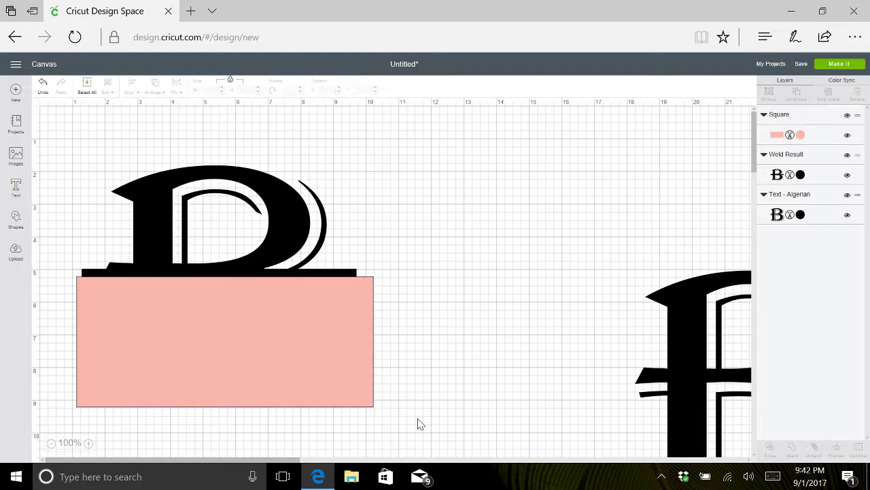
drag(396, 434, 63, 139)
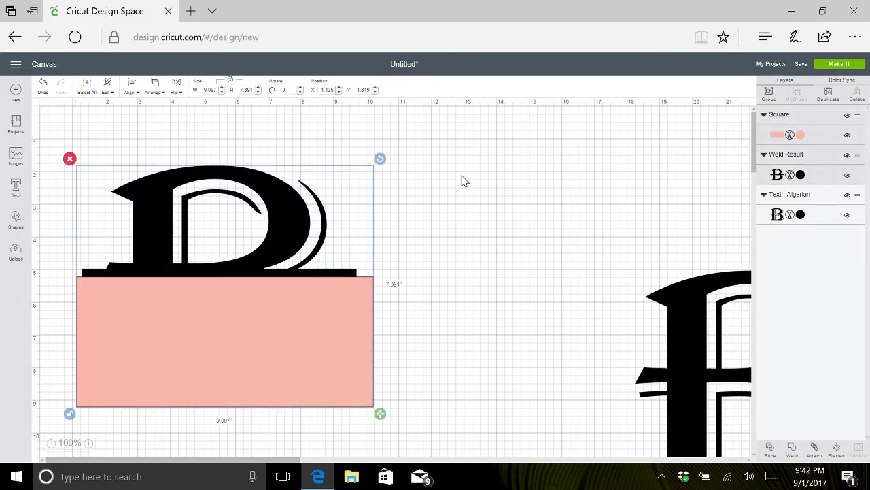
click(770, 450)
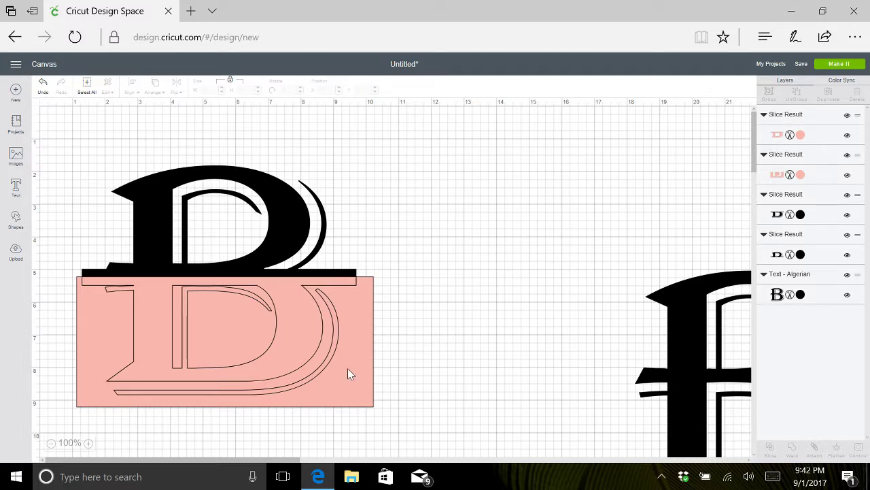
Pull the two pink slice pieces away from the B and delete both of them.
drag(348, 369, 687, 235)
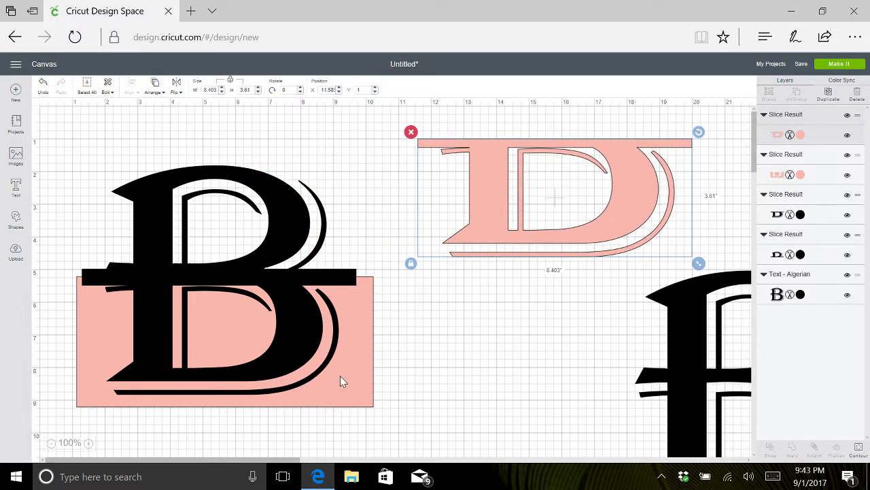
drag(340, 375, 676, 229)
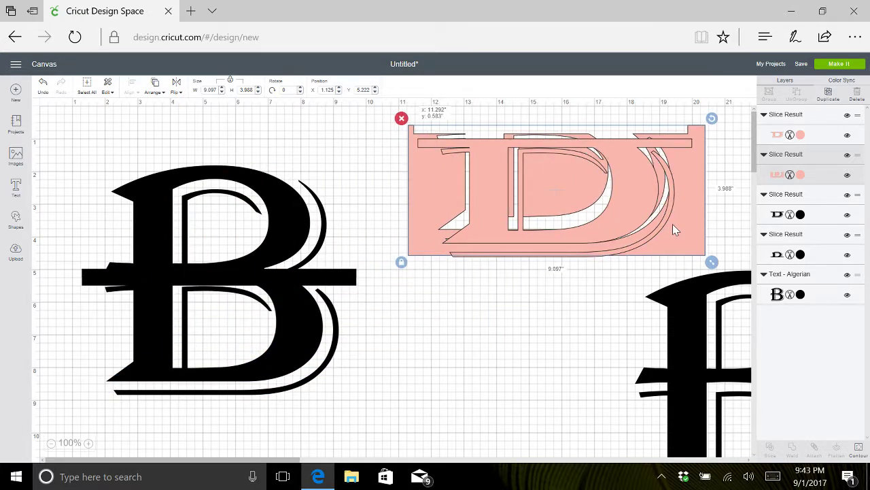
click(402, 119)
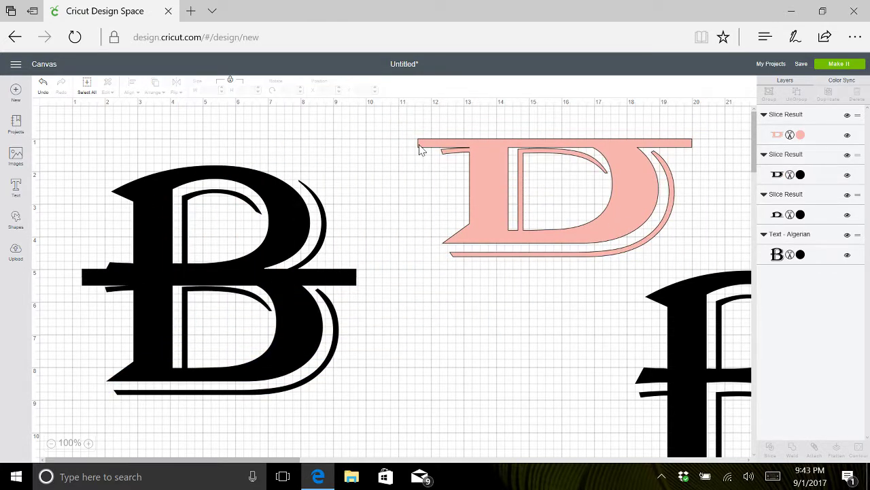
click(421, 143)
click(411, 131)
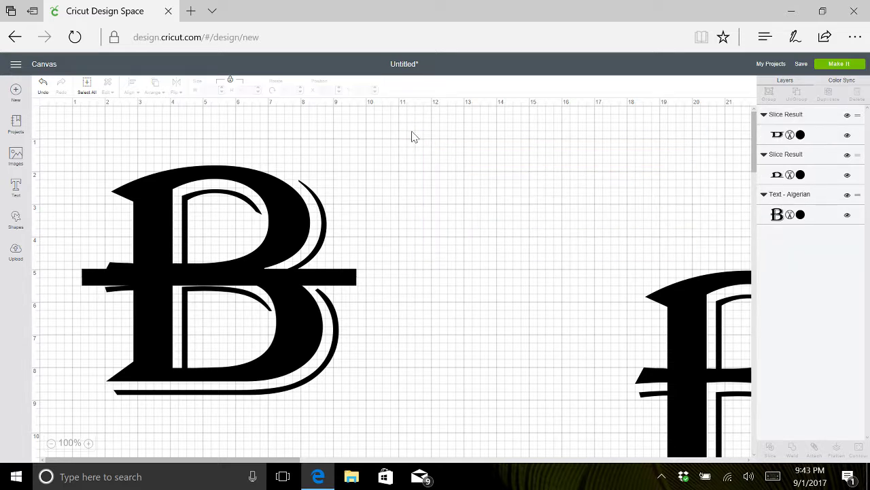
Move the lower half of the sliced B straight down to about Y 6.31", opening a gap between the halves.
click(291, 343)
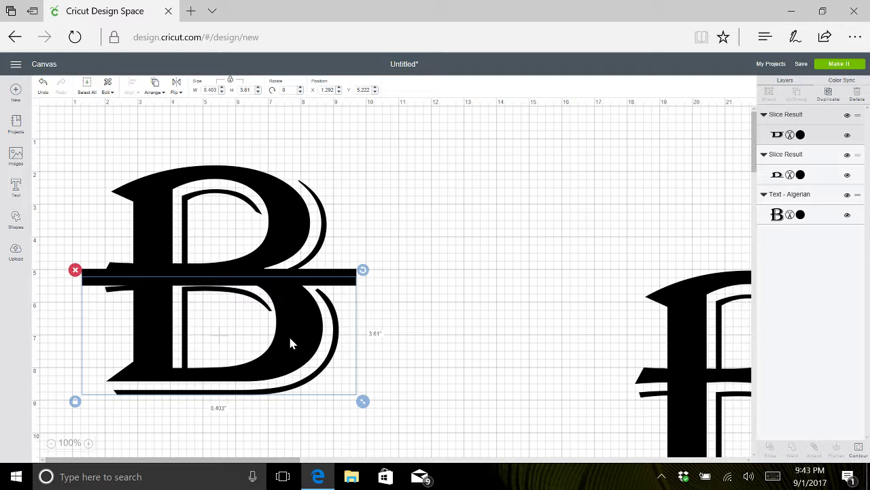
click(291, 343)
drag(290, 344, 290, 379)
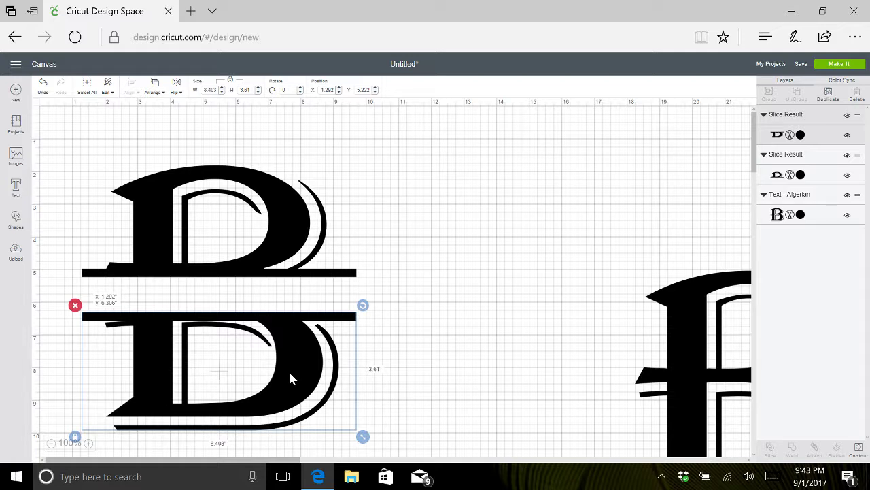
drag(290, 373, 290, 374)
click(398, 355)
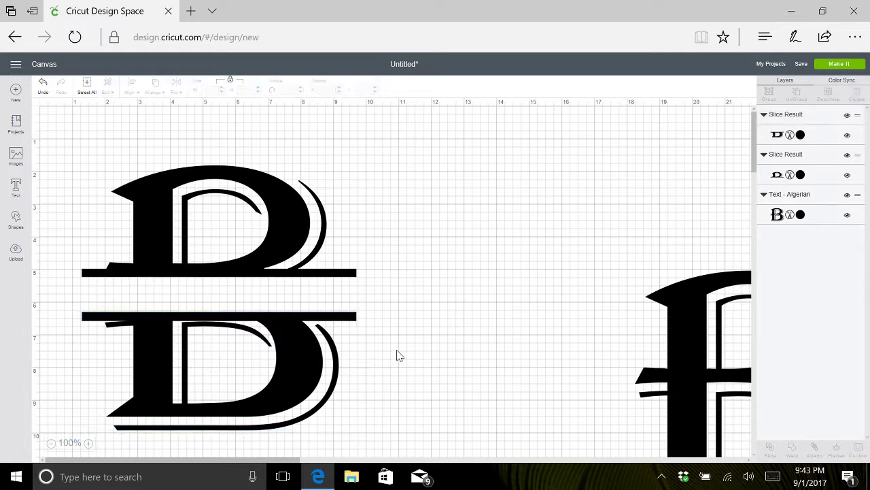
Attach the two halves of the split B and shrink the monogram proportionally to about 5.26" × 5.07".
drag(360, 405, 87, 170)
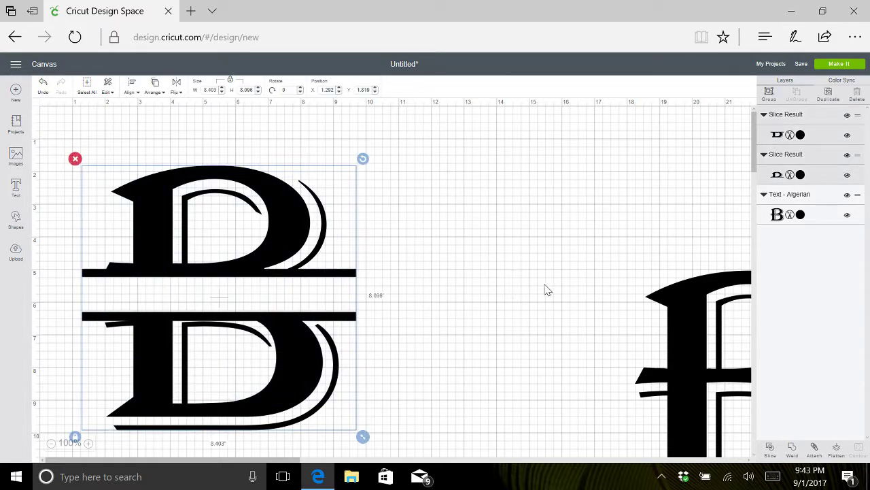
click(815, 450)
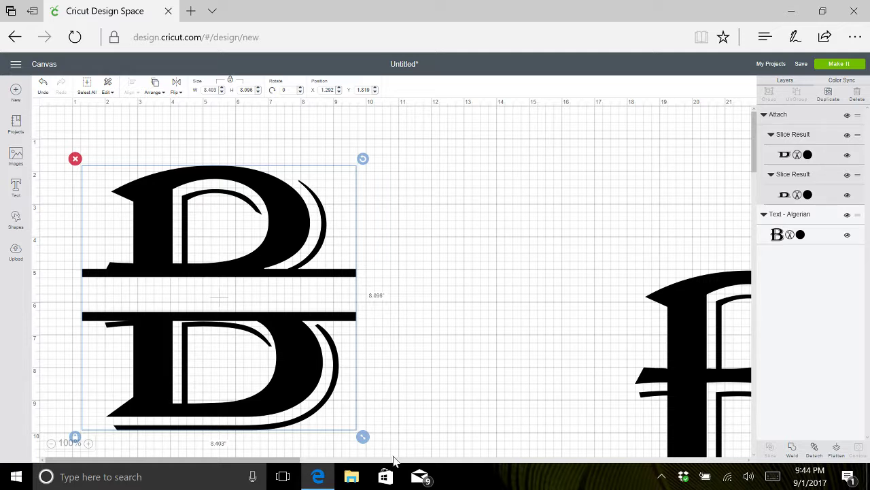
drag(363, 436, 258, 335)
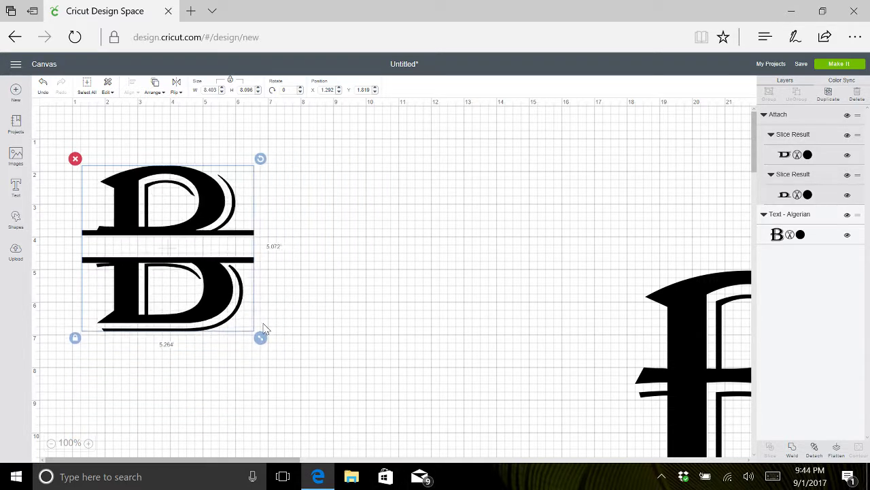
Park the split monogram at the far side of the canvas and bring the spare B to about X 1.12", Y 1.42".
drag(95, 210, 705, 185)
click(690, 399)
drag(641, 405, 133, 288)
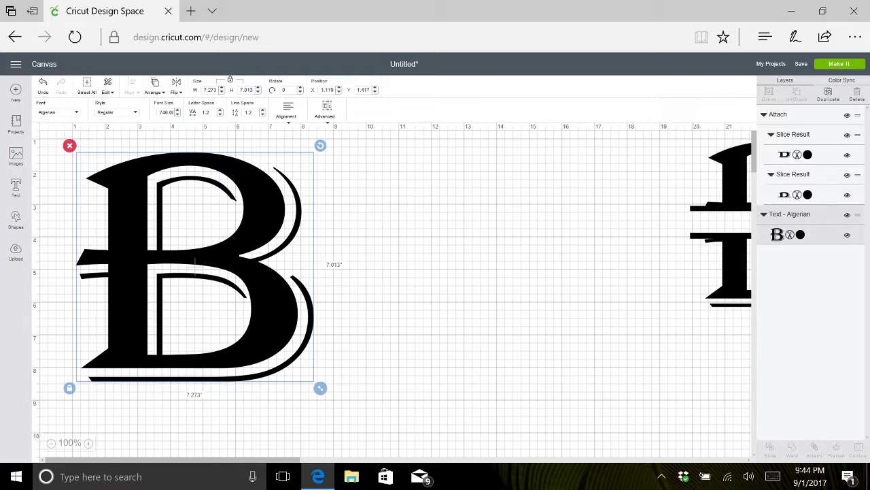
Recolor the spare Algerian B red (#E6212E), leaving the attached split monogram black.
click(807, 154)
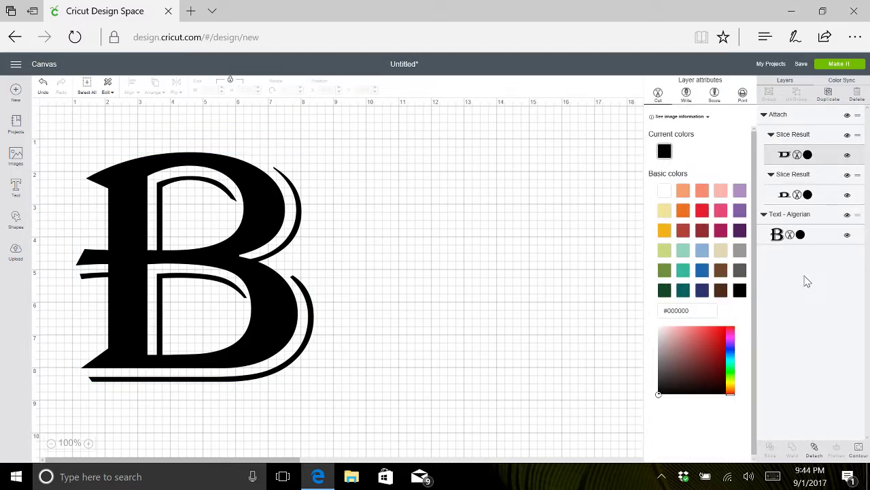
right_click(803, 238)
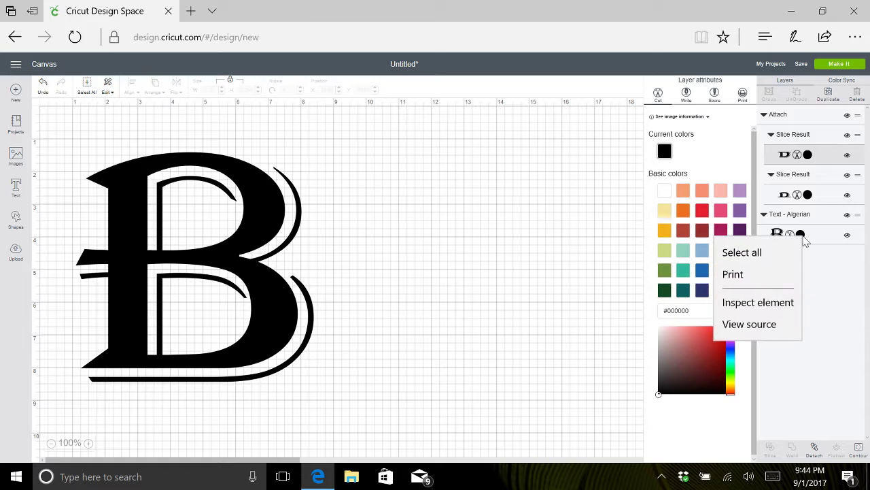
click(559, 290)
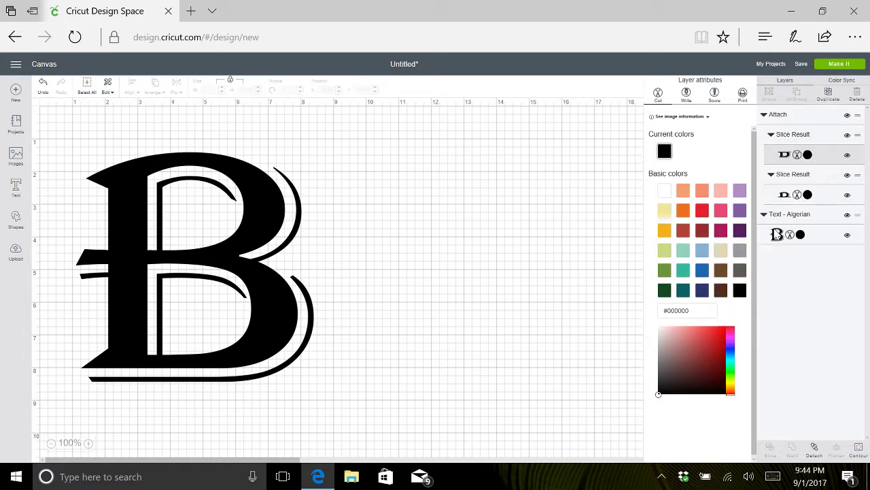
click(803, 234)
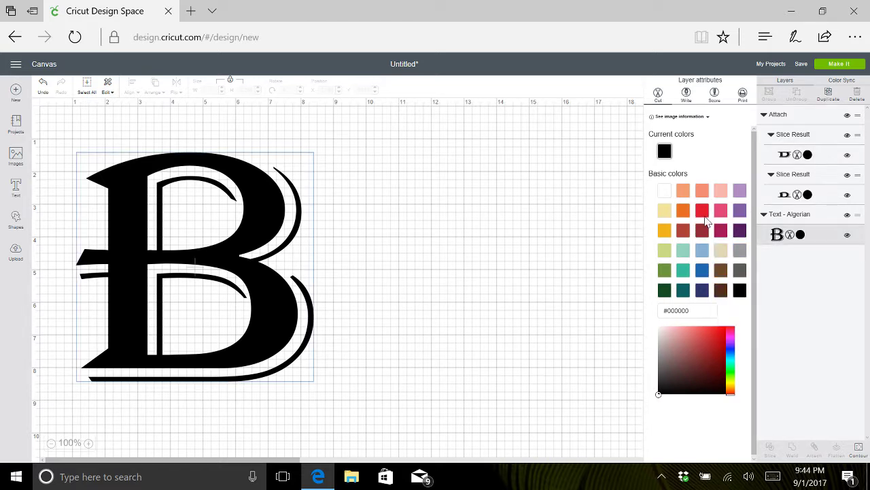
click(702, 210)
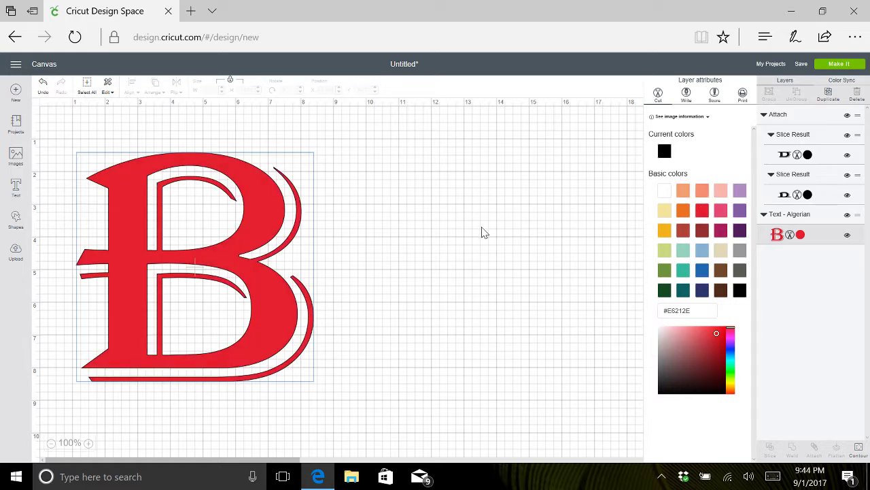
click(438, 248)
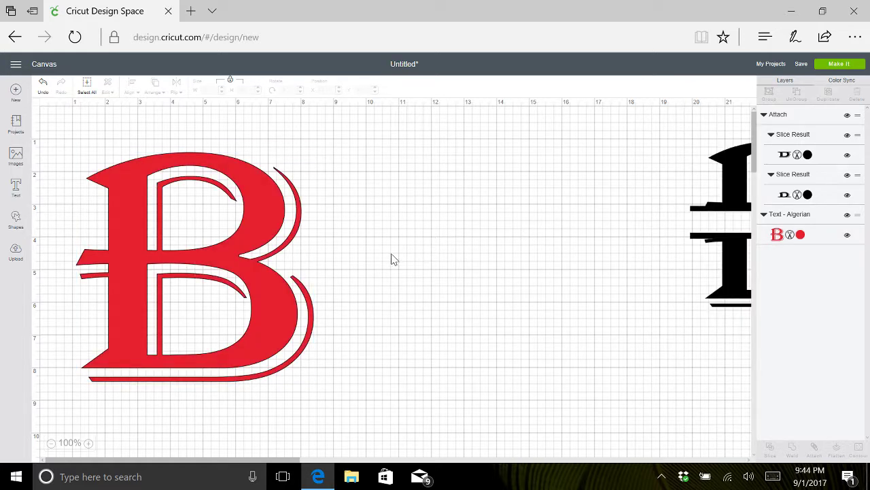
Add a square beside the red B and, with its proportions unlocked, stretch it into a bar about 7.92" × 1.44".
click(17, 221)
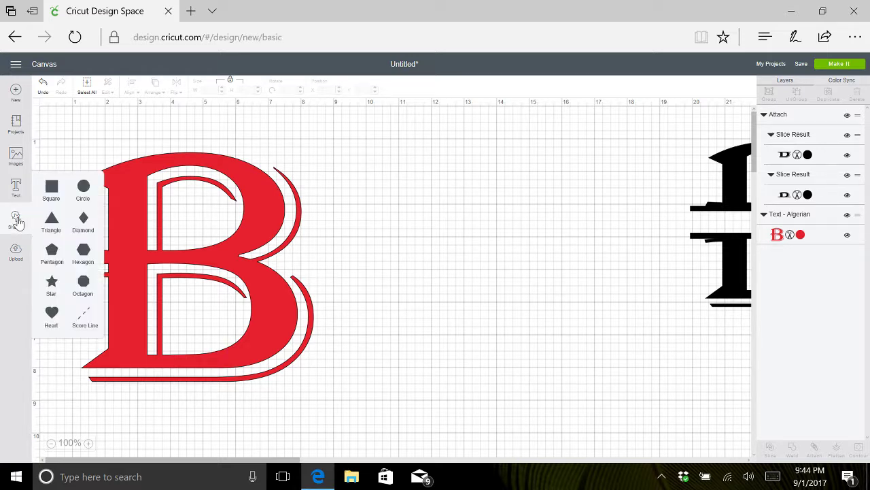
click(51, 188)
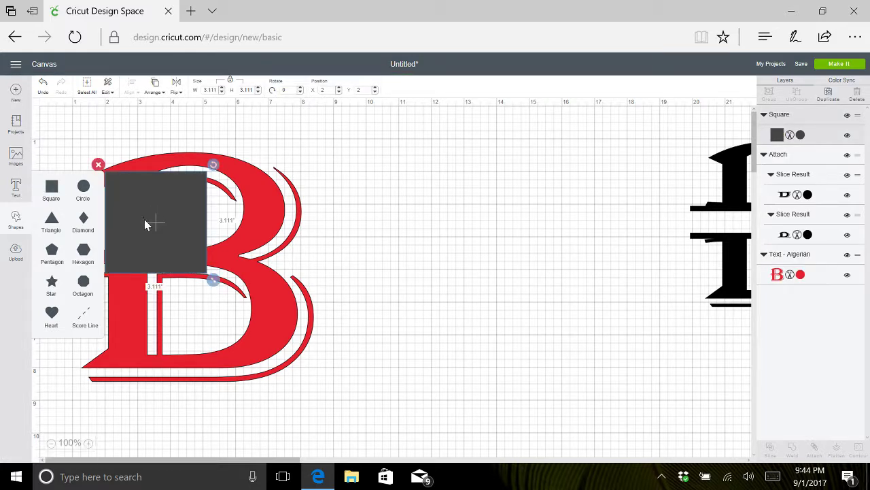
drag(146, 224, 449, 190)
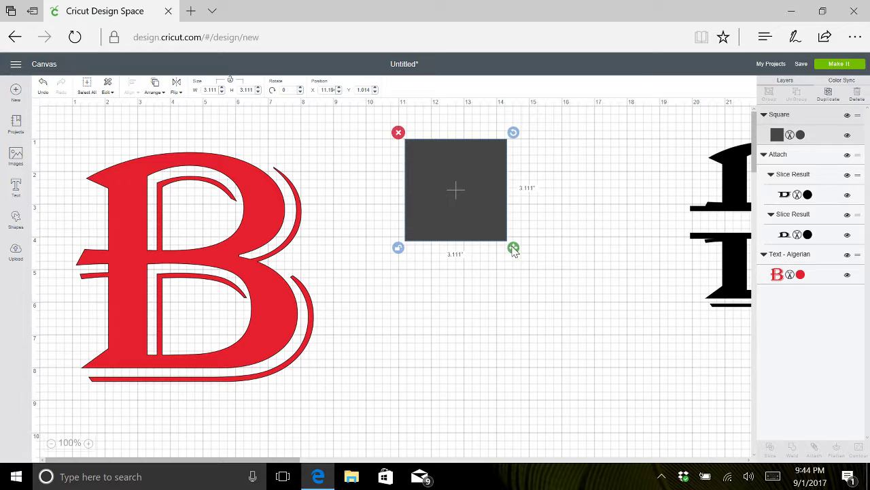
drag(515, 251, 672, 195)
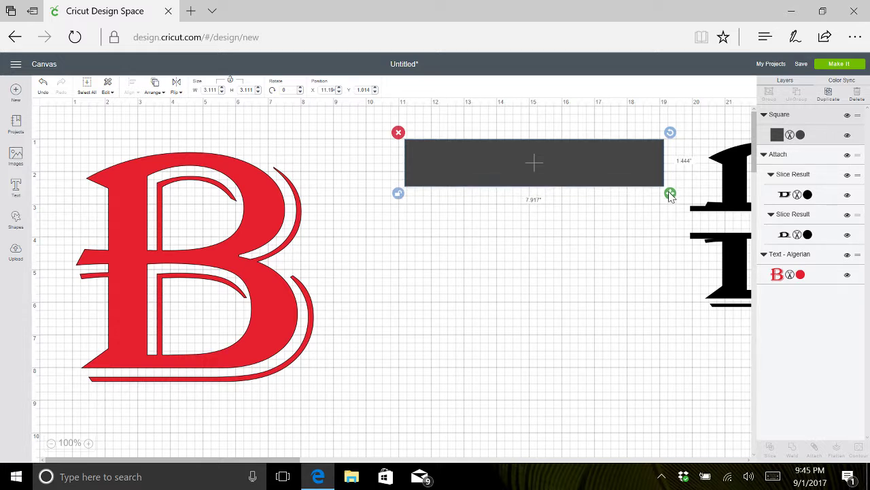
drag(671, 195, 670, 195)
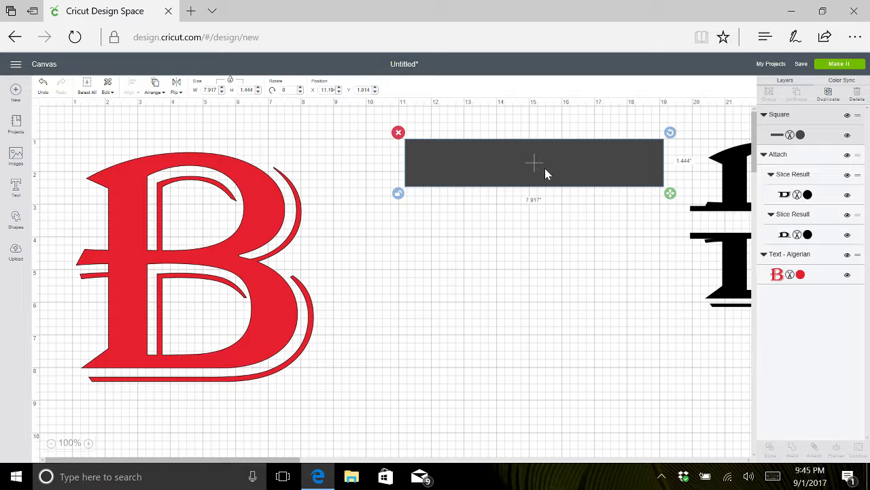
Adjust the gray bar beside the red B to about 7.86" × 1.49".
drag(549, 163, 534, 195)
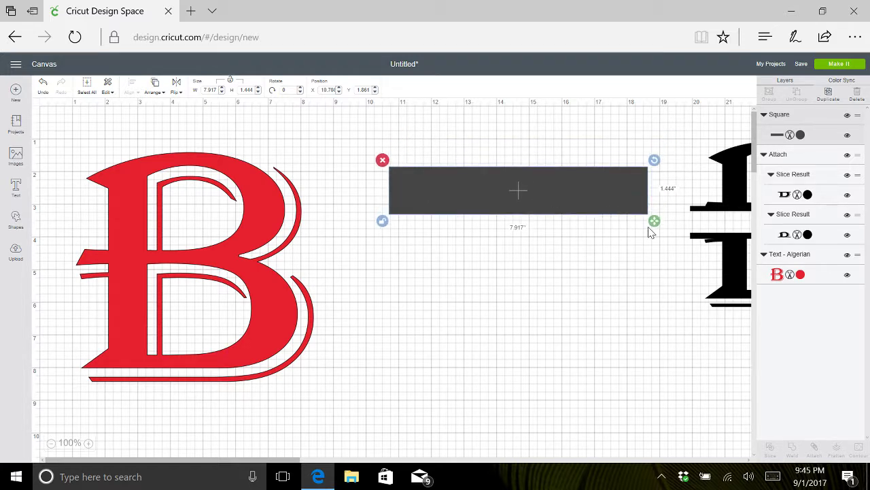
drag(654, 221, 651, 214)
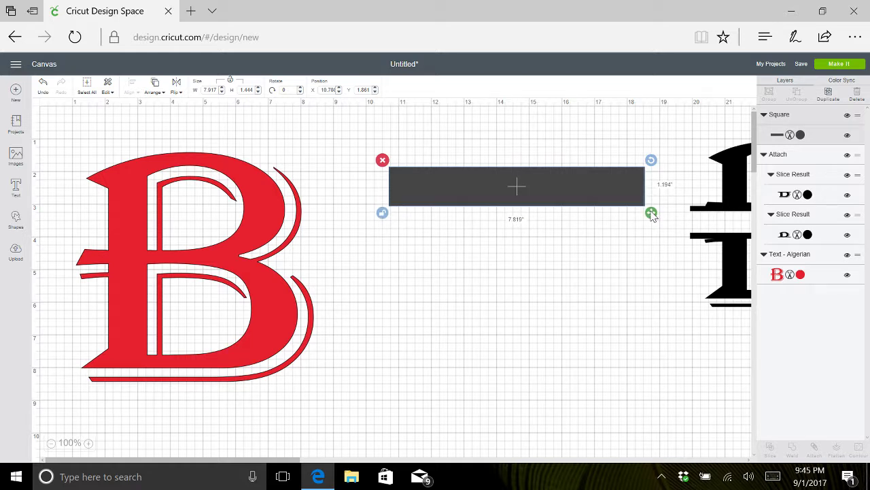
drag(602, 194, 601, 198)
drag(652, 215, 654, 228)
drag(550, 195, 558, 195)
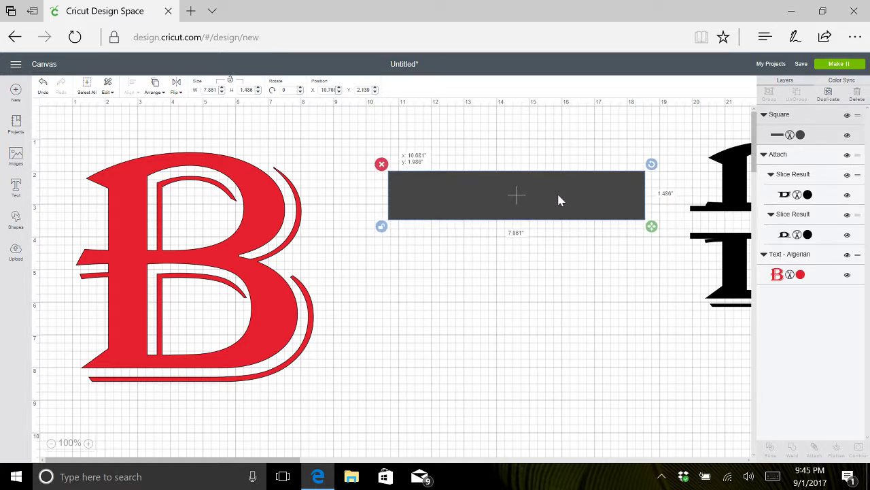
Lay the gray bar across the middle of the red B at about X 0.85", Y 4.57".
drag(559, 199, 237, 278)
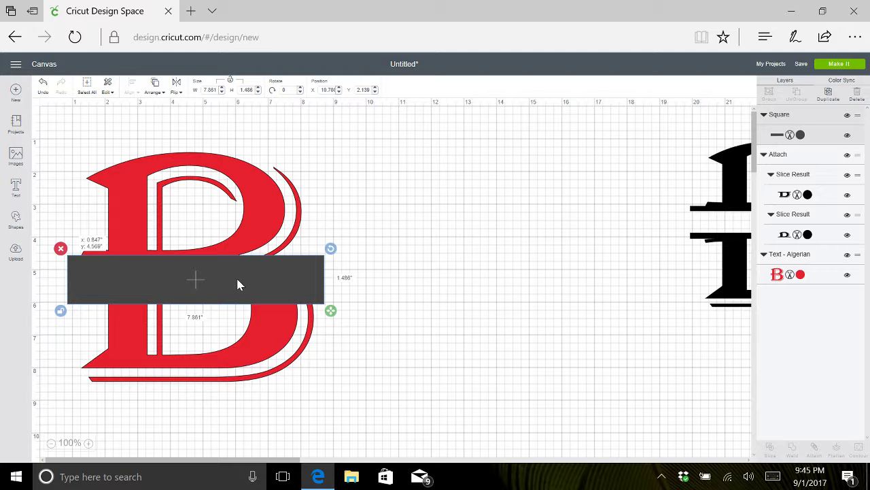
drag(237, 279, 237, 280)
click(393, 329)
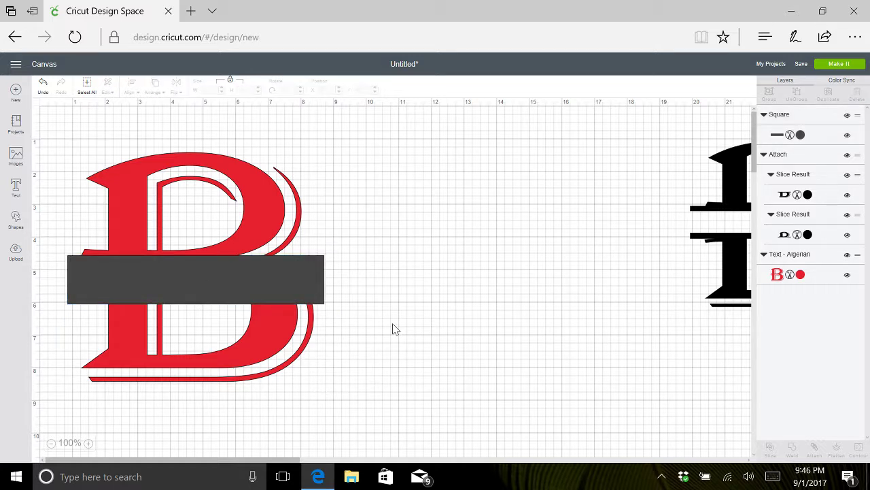
Select the gray bar together with the red B and slice them.
click(277, 283)
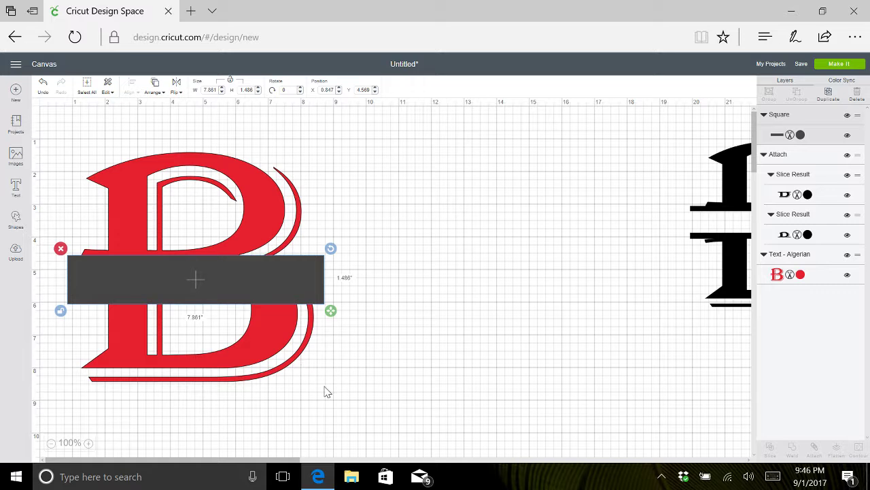
drag(328, 396, 73, 138)
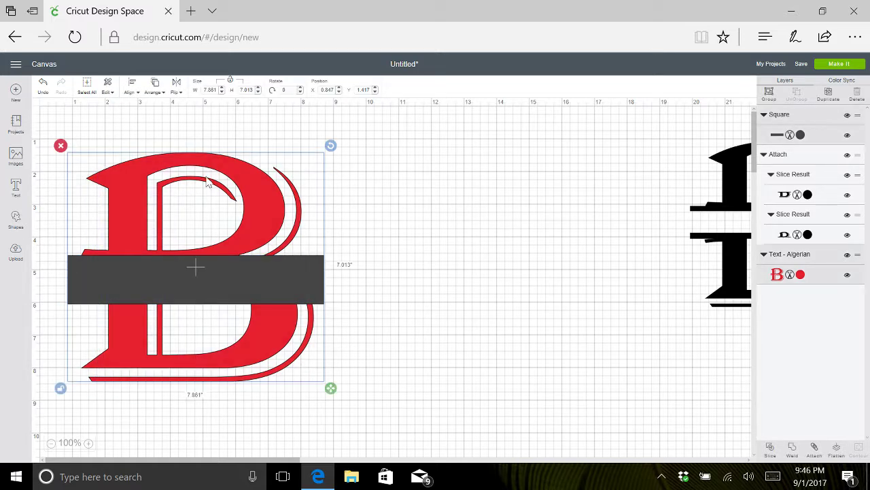
click(774, 452)
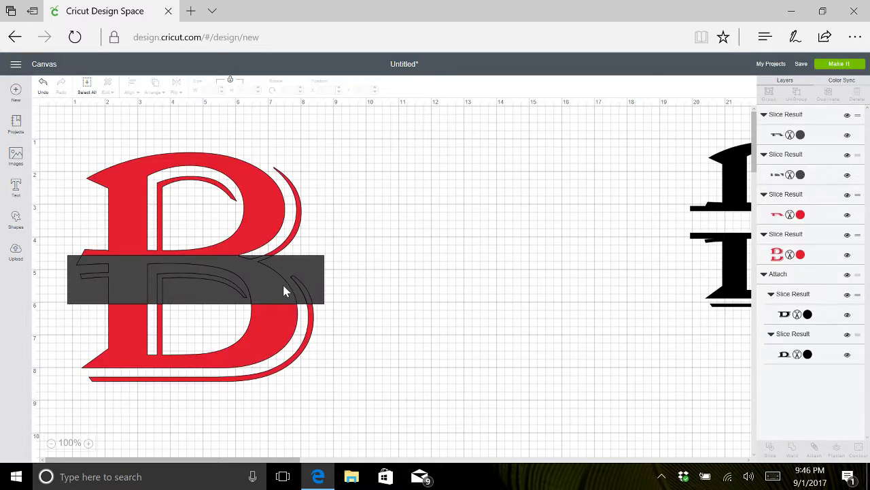
Pull the two gray slice pieces and the red middle piece out of the B into the empty space beside it.
drag(268, 282, 551, 196)
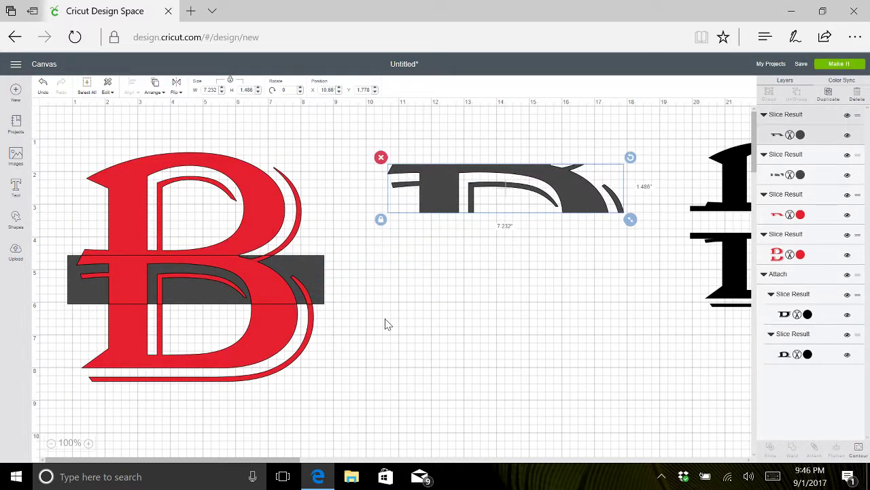
drag(312, 286, 617, 201)
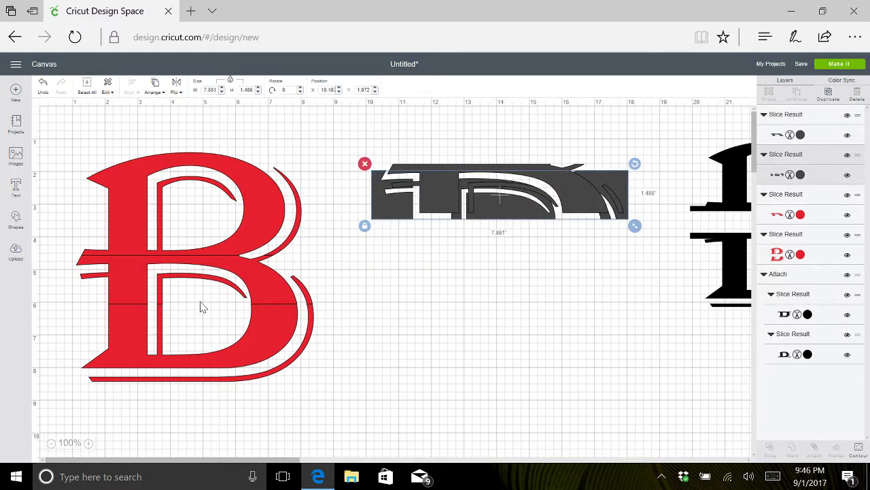
drag(258, 291, 567, 204)
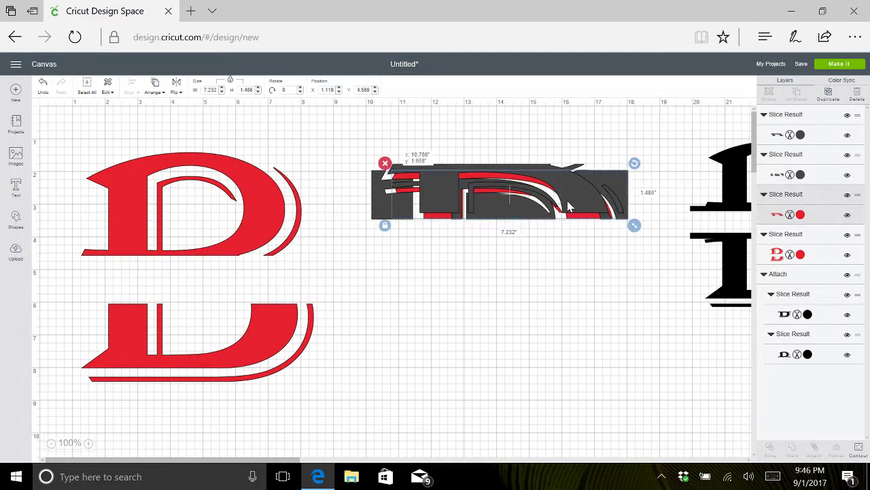
Delete the red middle piece and both gray slice pieces, keeping only the gapped red B and the black monogram.
click(384, 163)
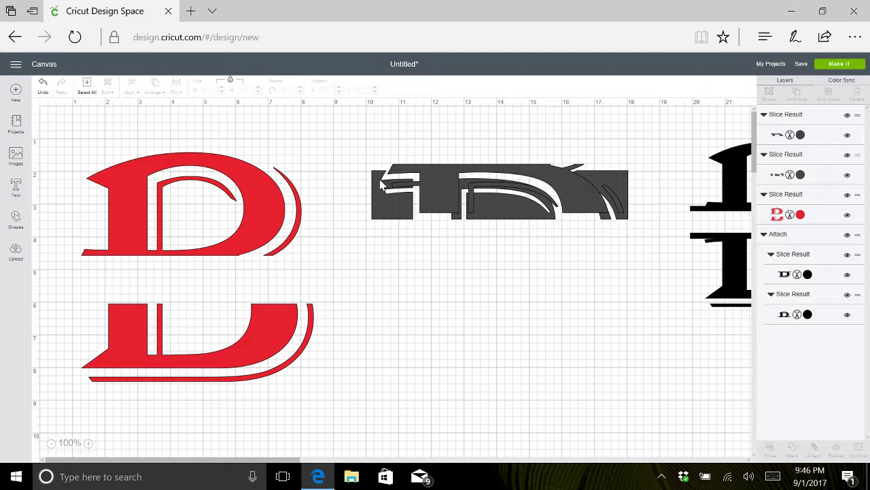
right_click(378, 203)
click(367, 170)
click(382, 199)
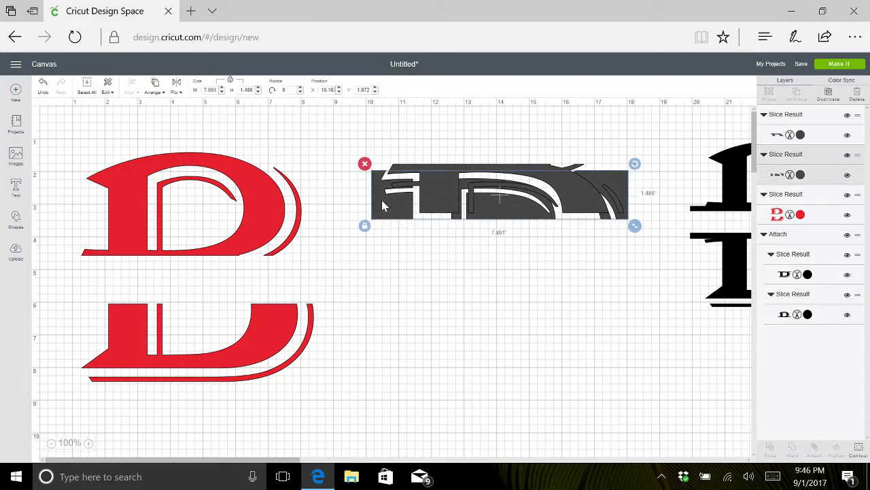
click(364, 164)
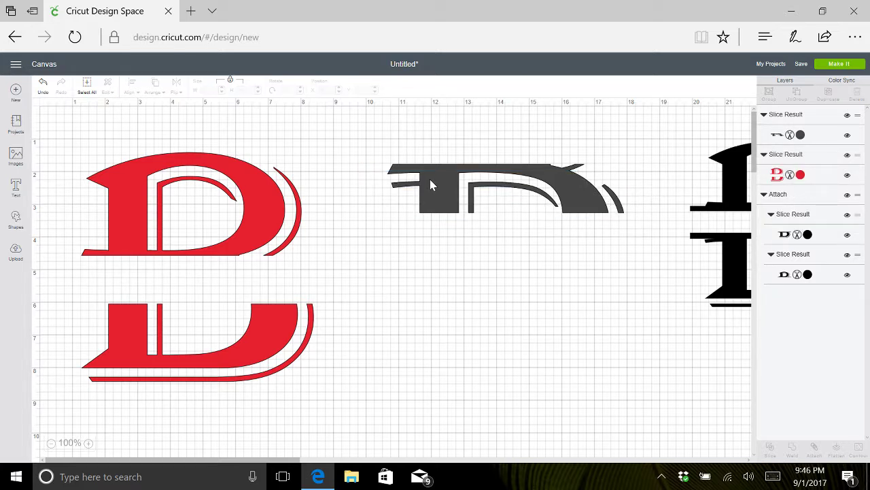
click(430, 179)
click(380, 158)
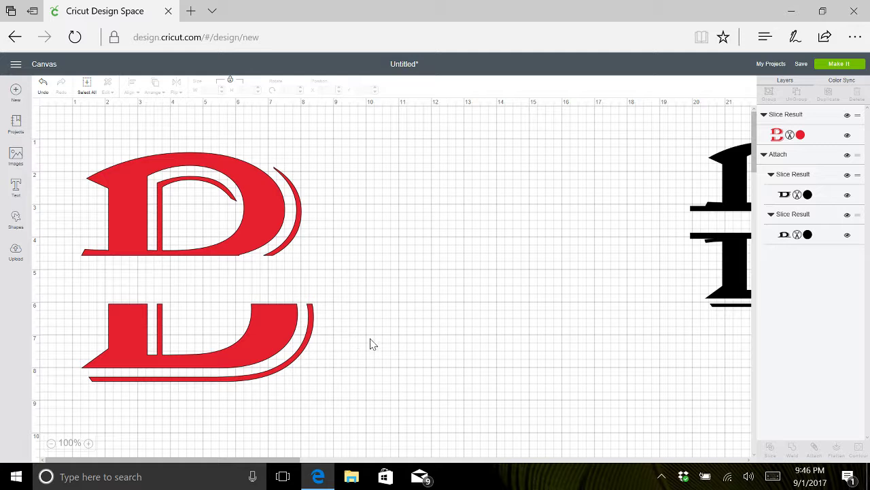
Add another square beside the gapped B and stretch it with unlocked proportions into a thin bar about 7.97" × 0.26".
click(16, 220)
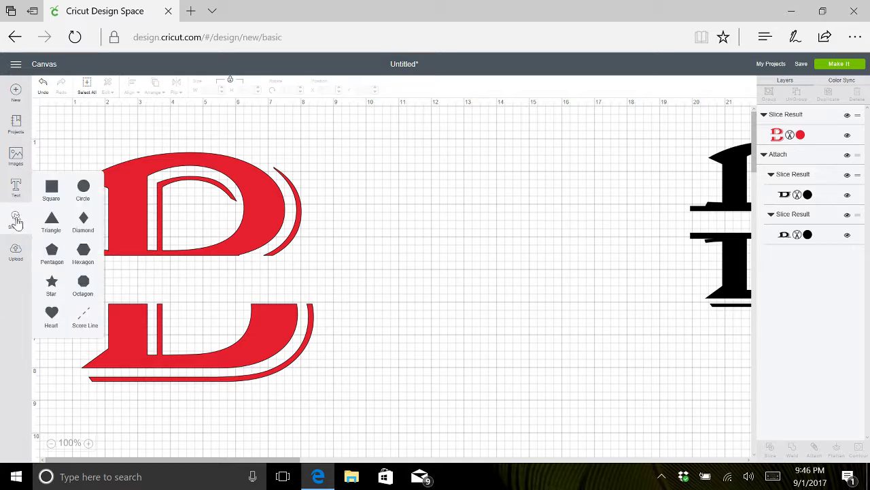
click(51, 189)
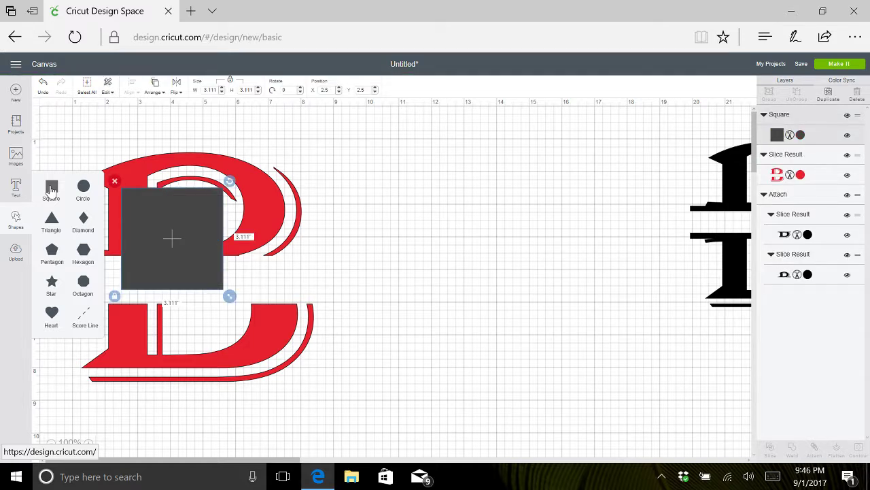
drag(170, 259, 431, 215)
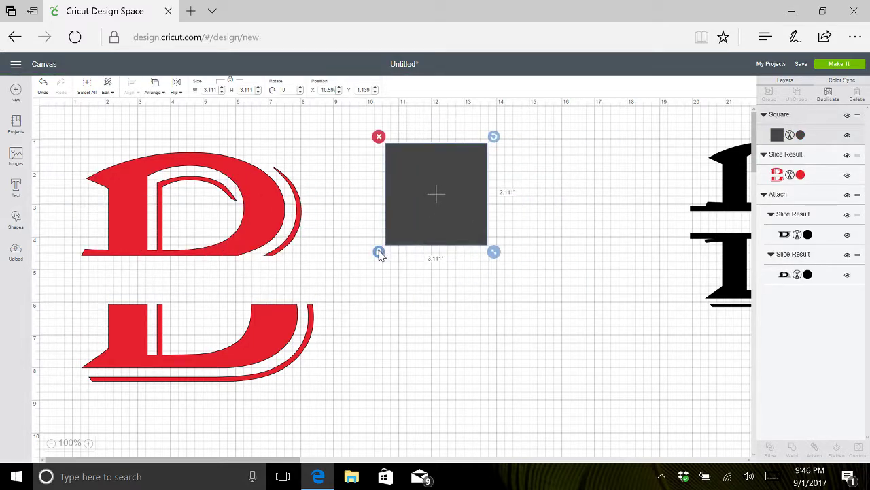
drag(493, 253, 633, 157)
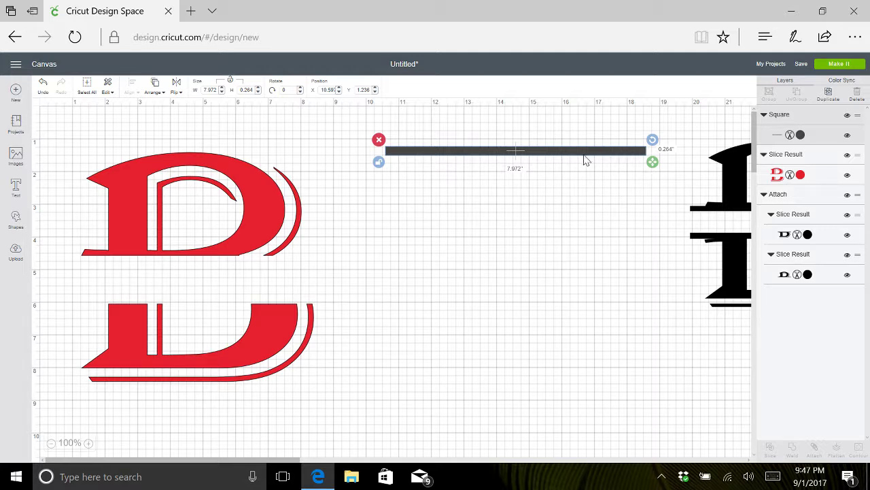
Compare the thin bar's length with the bottom of the red B, resize it to about 8.46" × 0.24" and park it beside the letter.
drag(556, 158, 308, 410)
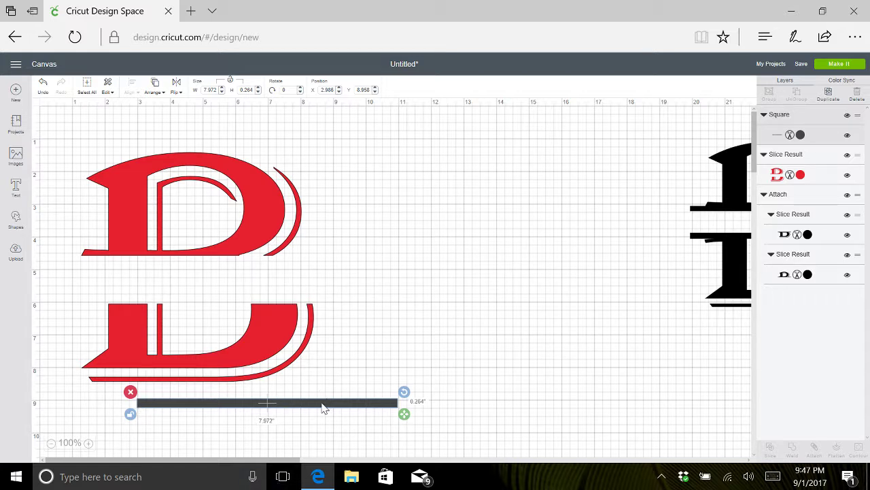
drag(322, 406, 565, 176)
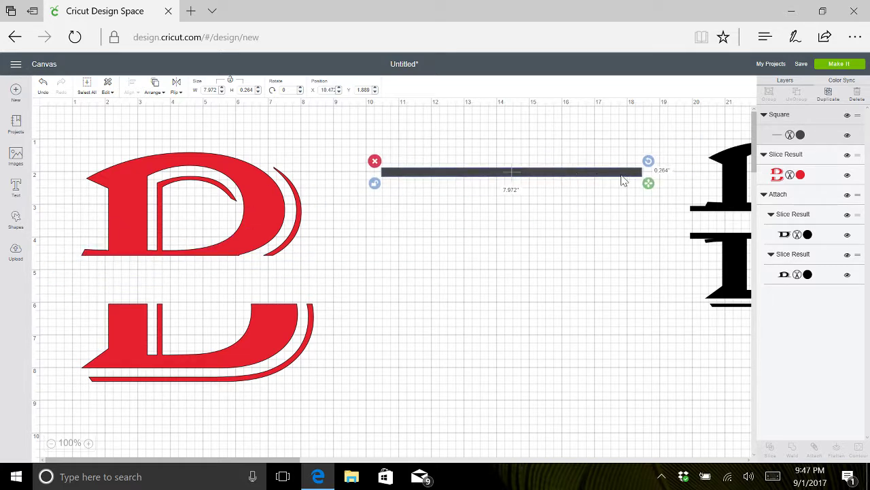
drag(650, 189, 665, 187)
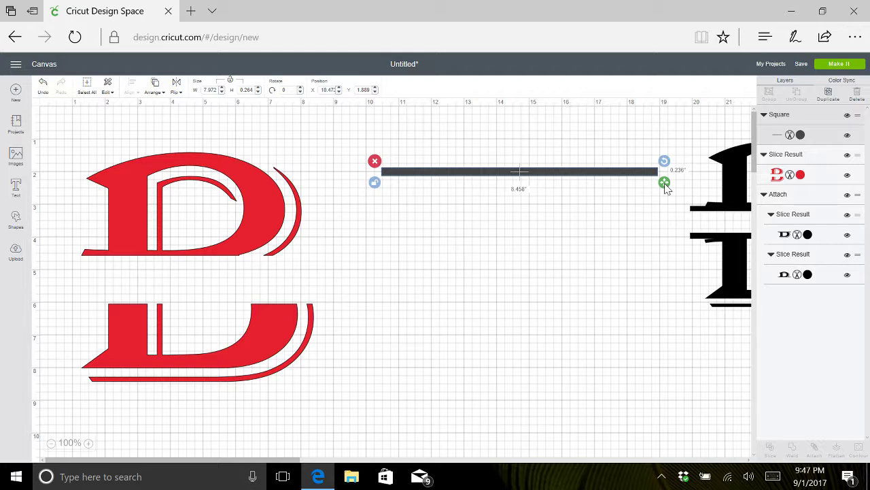
drag(665, 187, 665, 187)
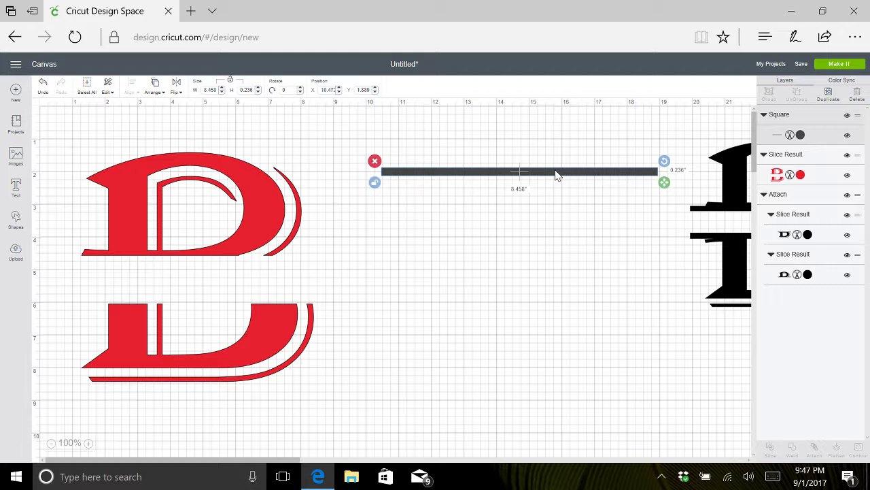
drag(556, 176, 550, 177)
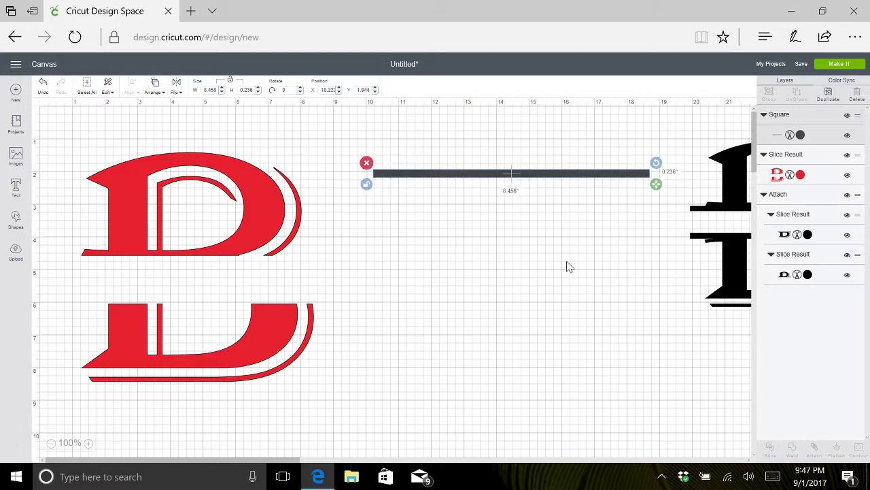
Duplicate the thin gray bar and place the copy about 2" below the original.
right_click(531, 178)
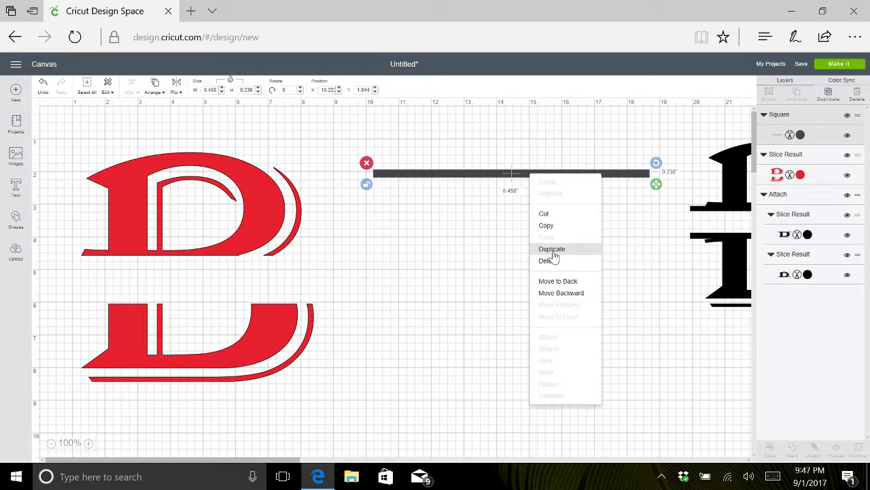
click(552, 249)
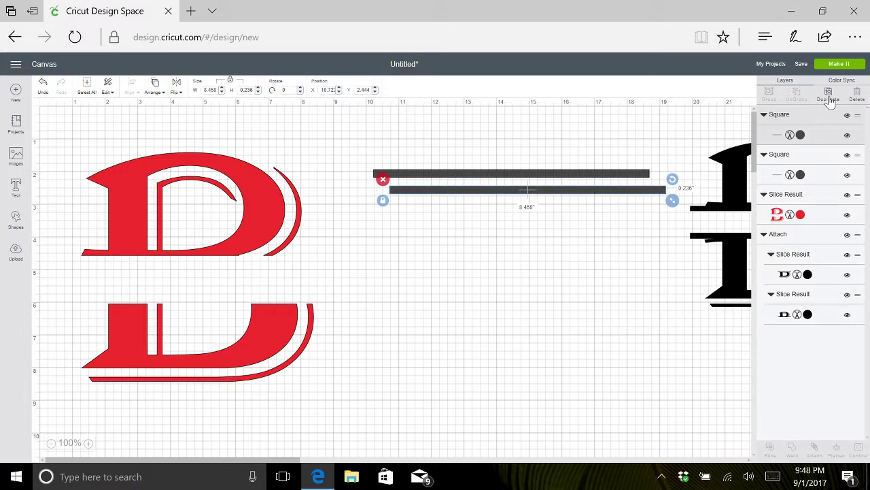
drag(542, 194, 525, 248)
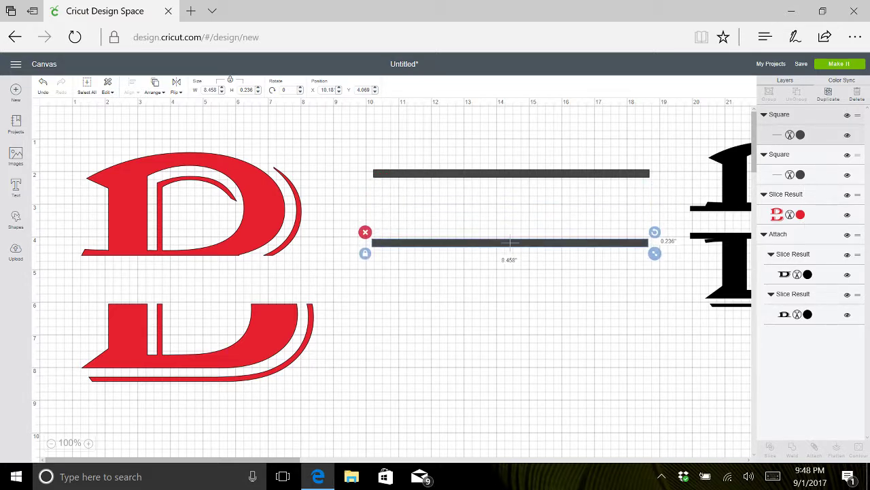
Recolor both thin bars to the same Very Berry red (#E6212E) as the gapped B.
click(800, 174)
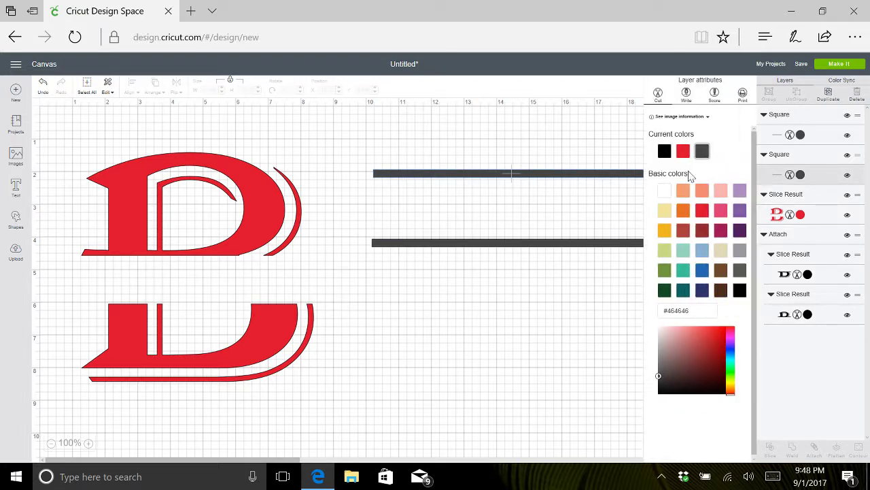
click(683, 152)
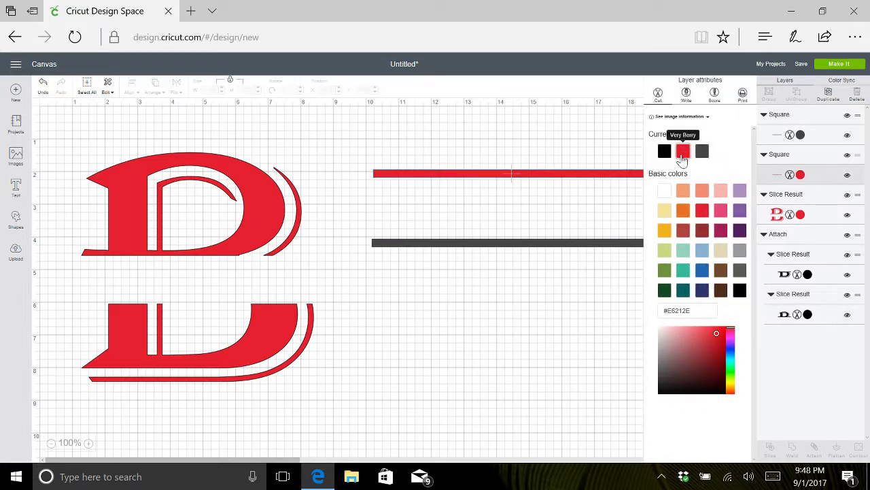
click(603, 238)
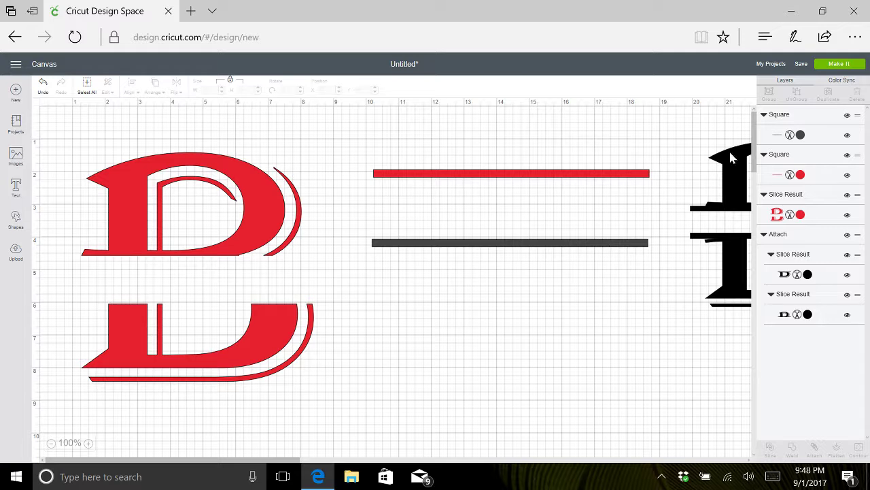
click(801, 134)
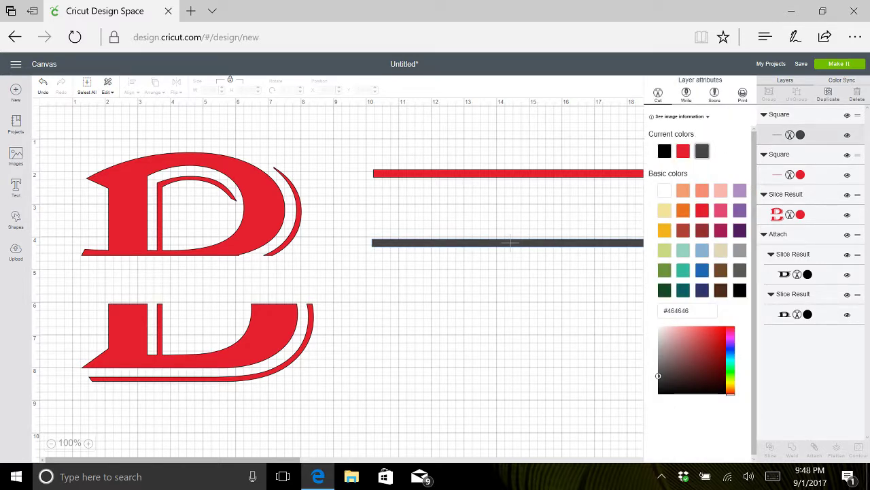
click(683, 151)
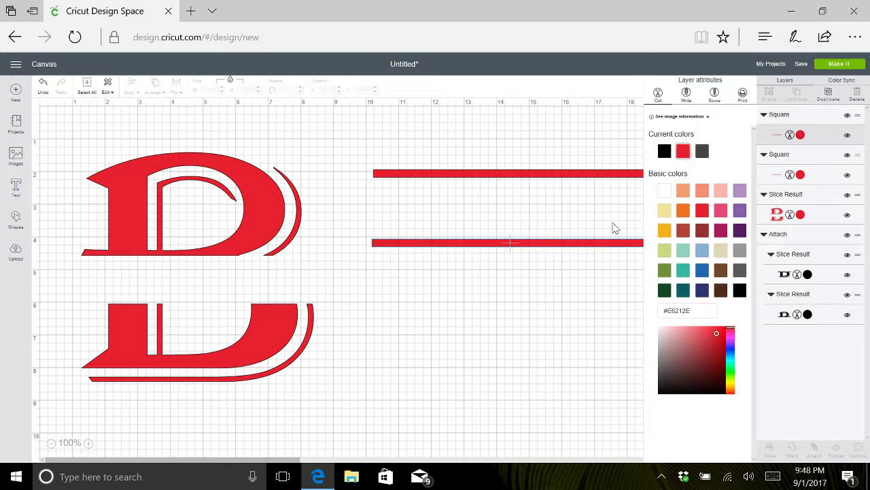
click(570, 276)
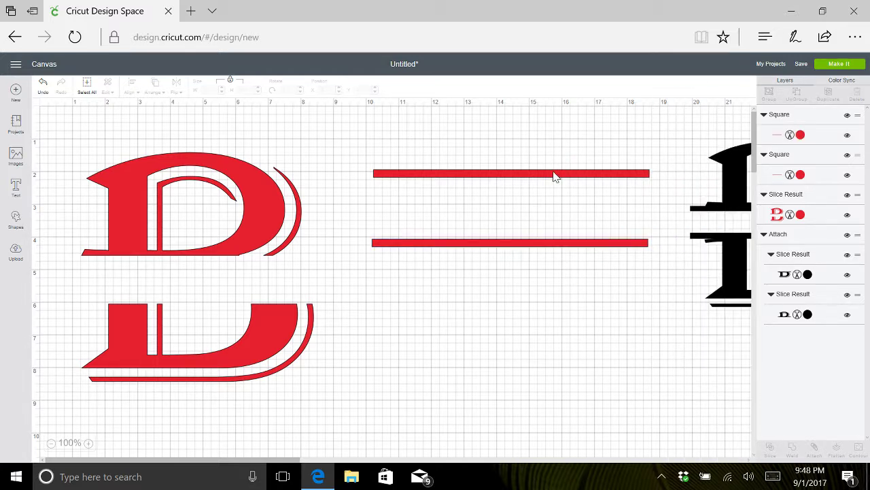
Place one red bar along the upper edge of the B's gap and the other along its lower edge.
drag(554, 175, 239, 264)
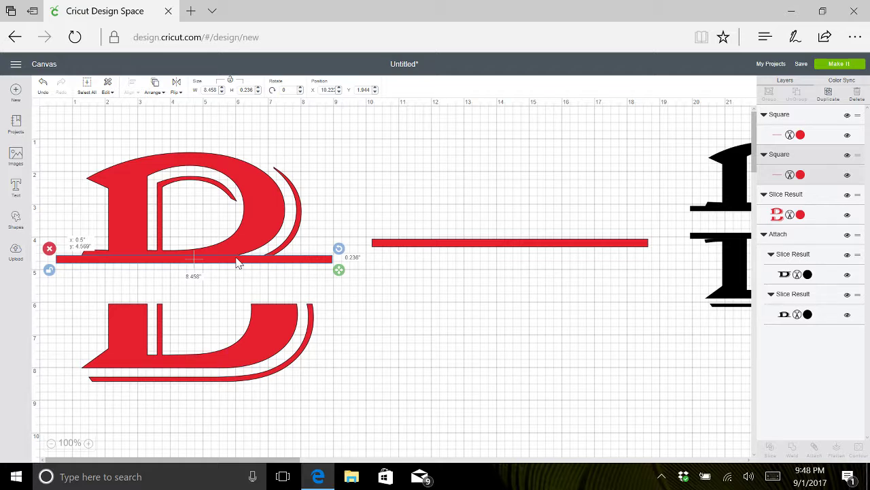
drag(237, 263, 239, 264)
drag(556, 249, 242, 305)
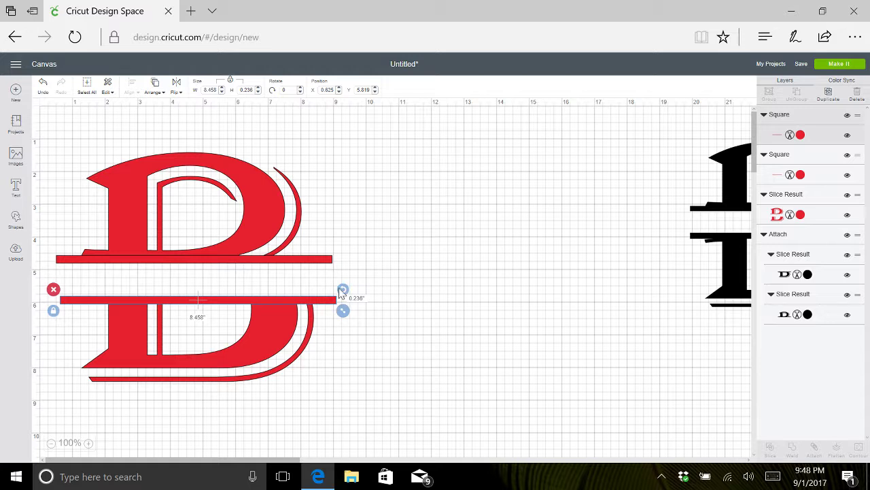
click(330, 349)
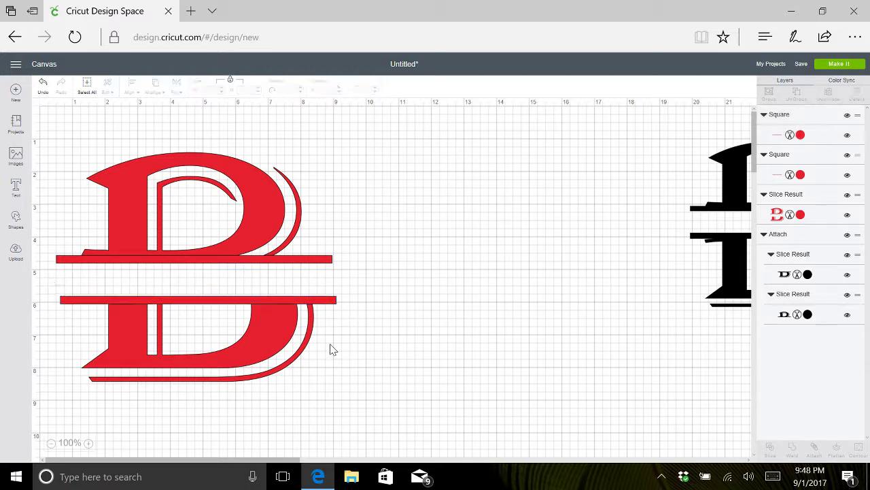
Select both red bars in the gap together and align them to their left edges.
drag(329, 340, 365, 231)
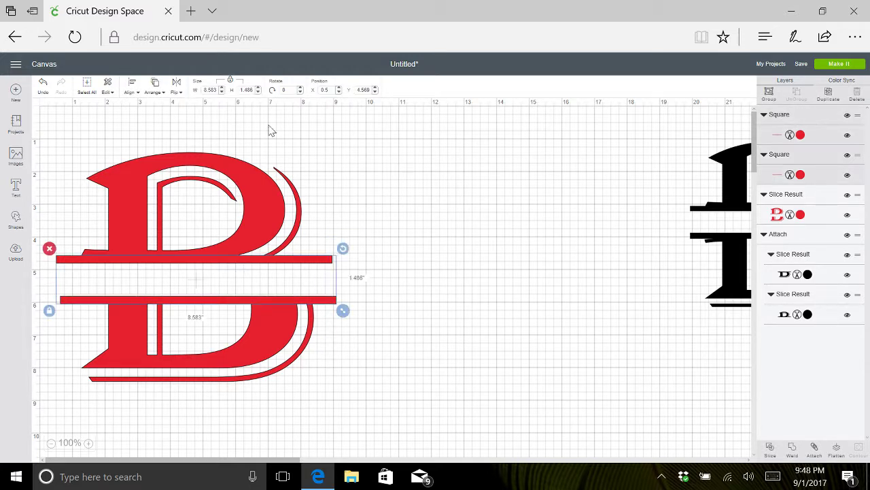
click(134, 89)
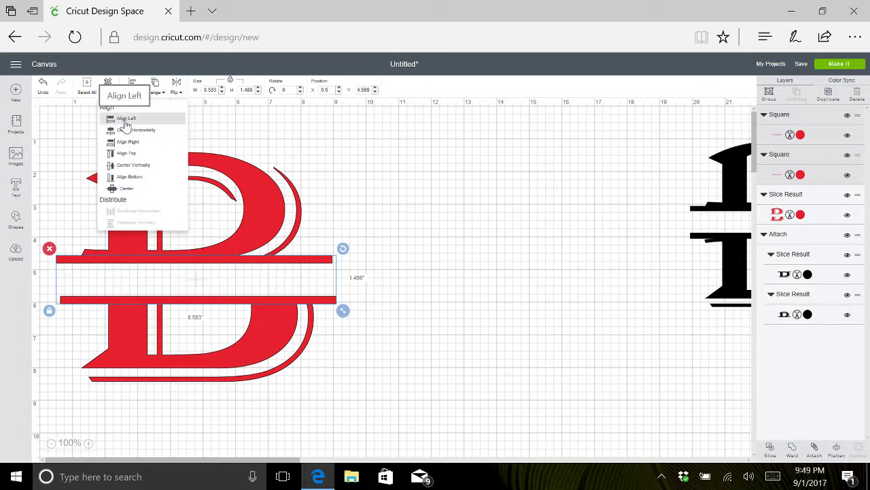
click(126, 119)
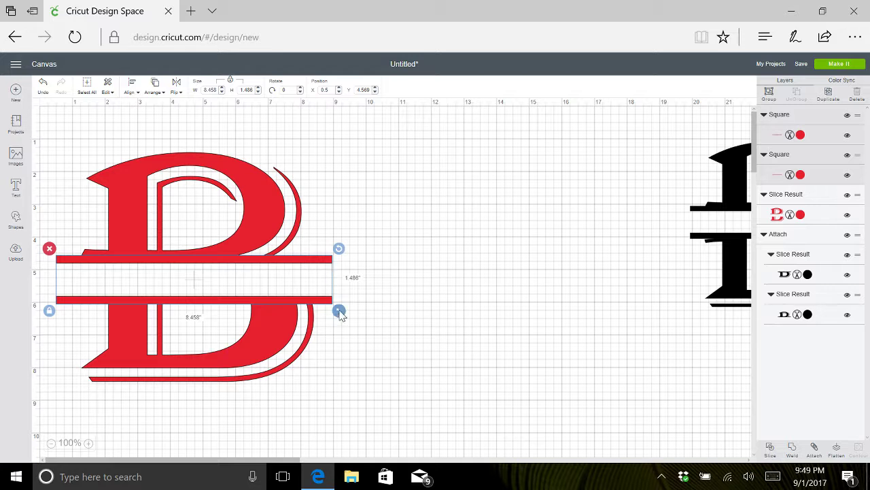
click(420, 311)
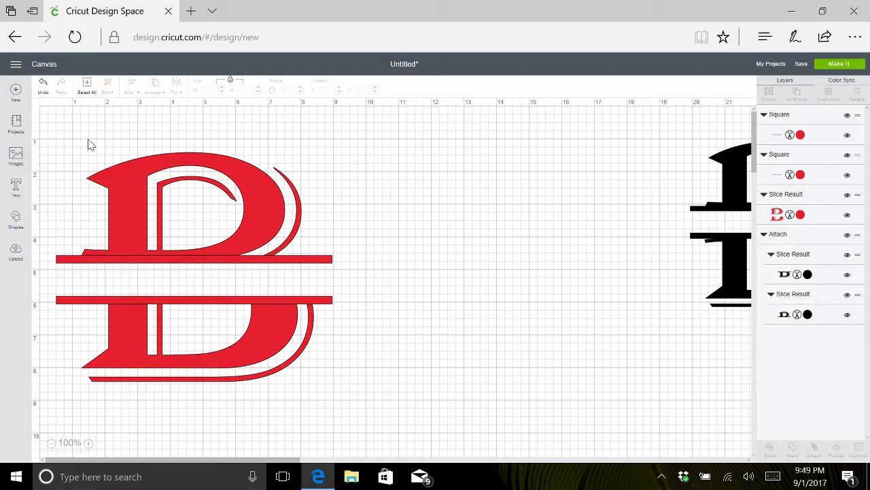
Attach the upper red bar to the red B and nudge the attached pair slightly in place.
drag(67, 134, 334, 277)
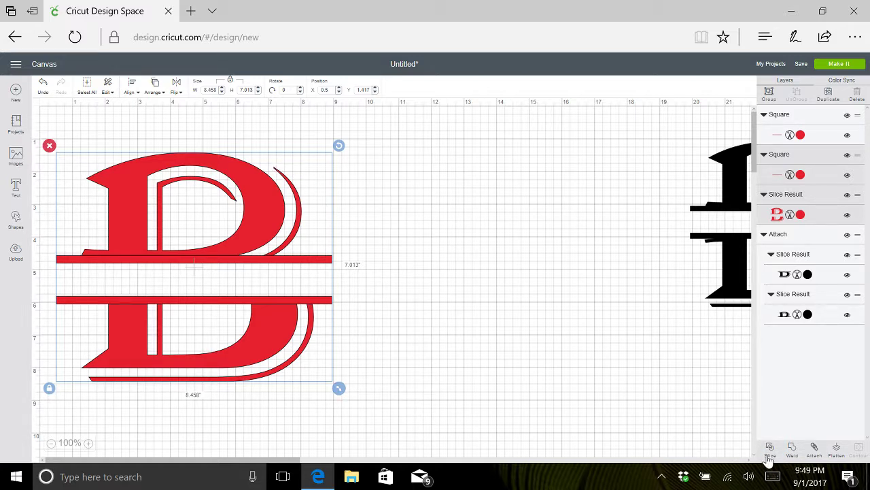
click(815, 454)
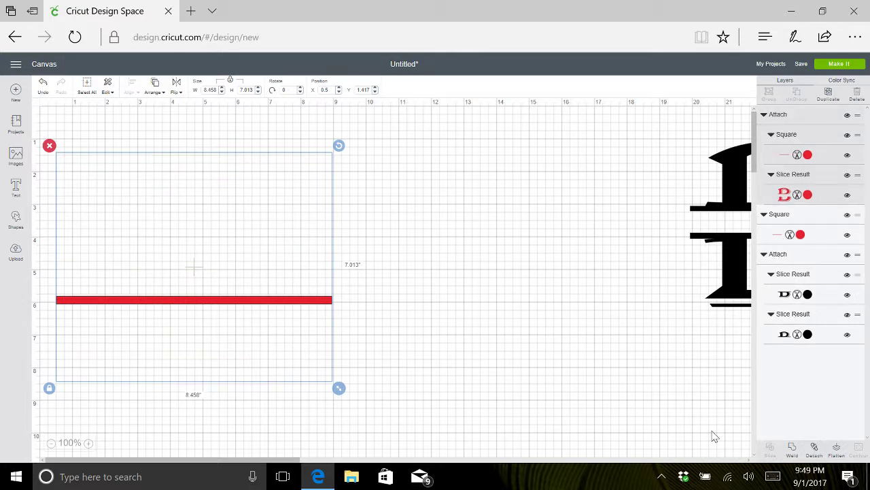
mouse_move(322, 208)
mouse_down()
mouse_move(311, 210)
mouse_move(383, 188)
mouse_move(326, 202)
mouse_move(319, 217)
mouse_move(309, 202)
mouse_move(310, 211)
mouse_up()
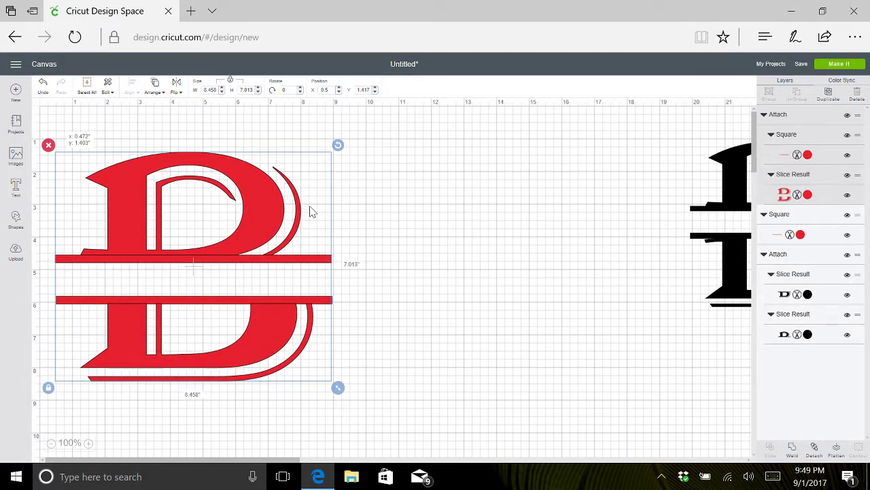
drag(309, 212, 311, 210)
click(391, 387)
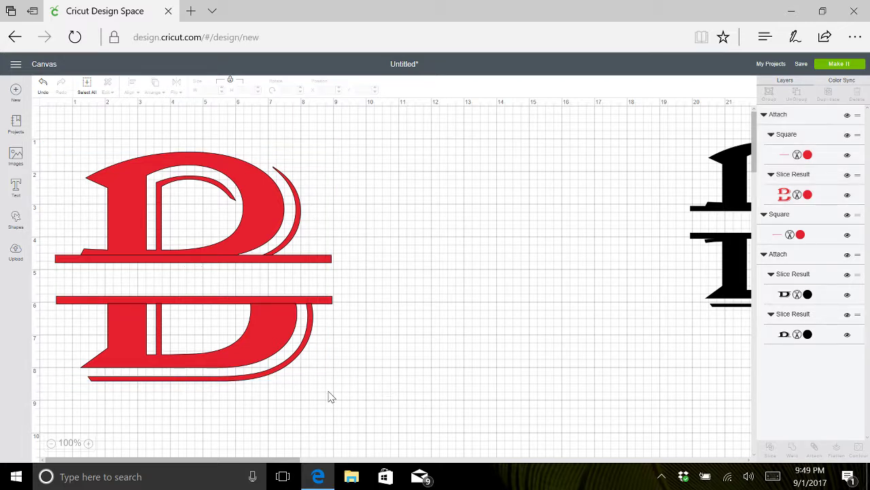
Select the whole red monogram including the lower bar and attach everything into one object.
drag(319, 392, 144, 182)
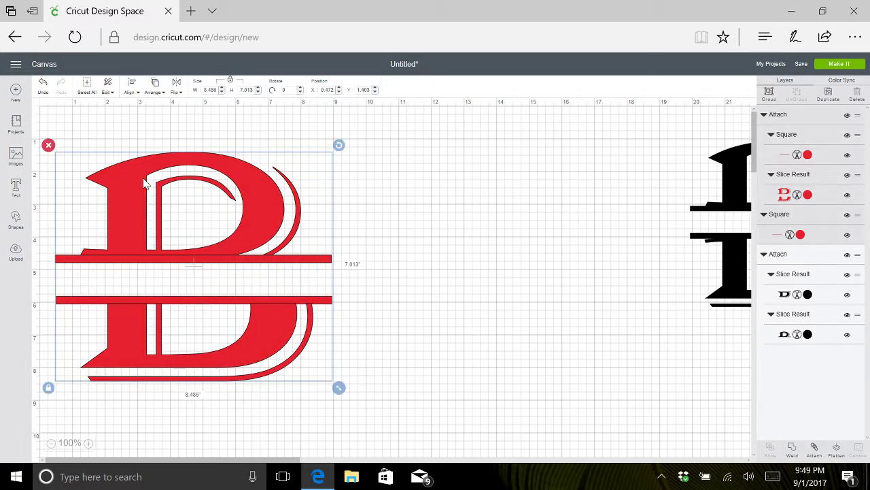
click(815, 448)
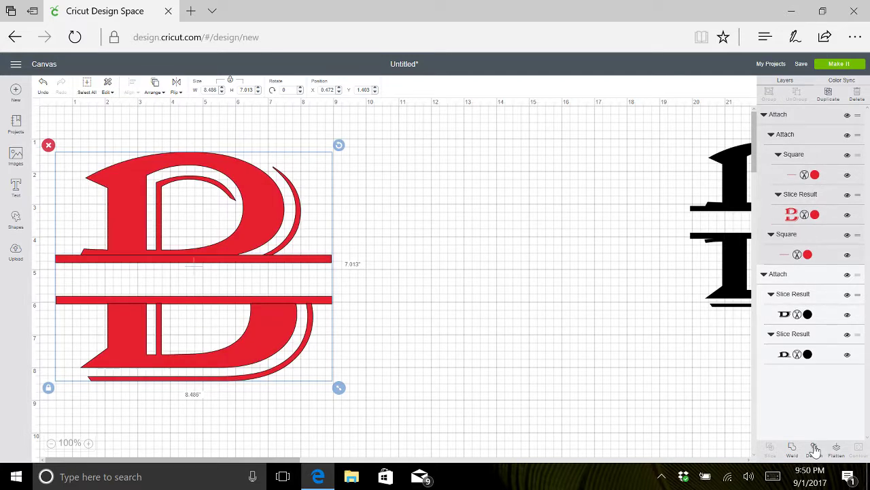
click(320, 345)
drag(318, 342, 355, 344)
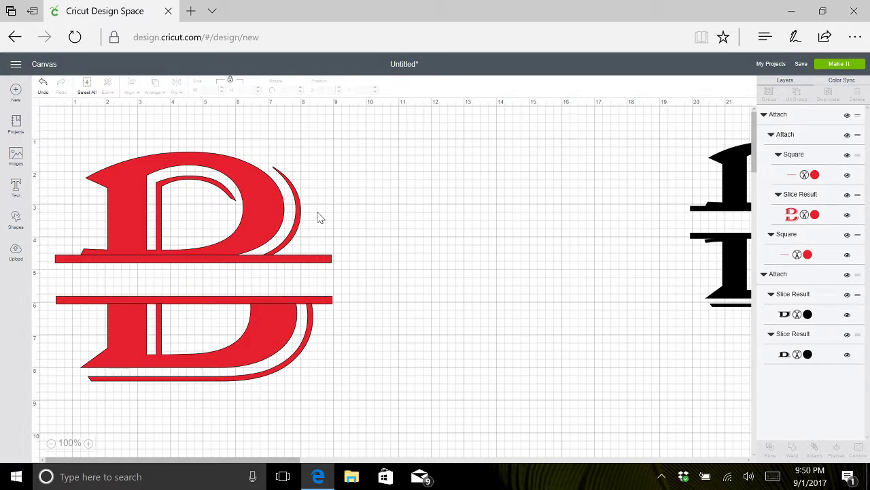
Move the attached red monogram to about X 1.17", Y 1.13" and scale it down slightly in proportion.
key(ctrl+a)
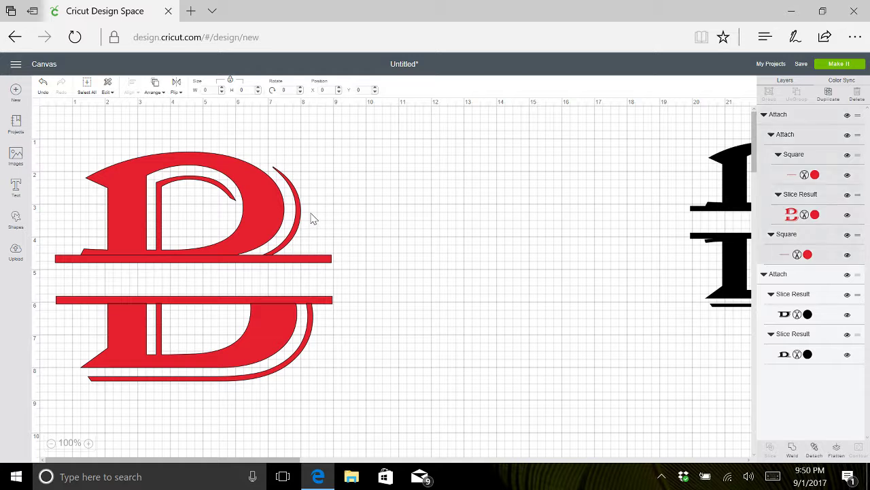
drag(313, 218, 336, 209)
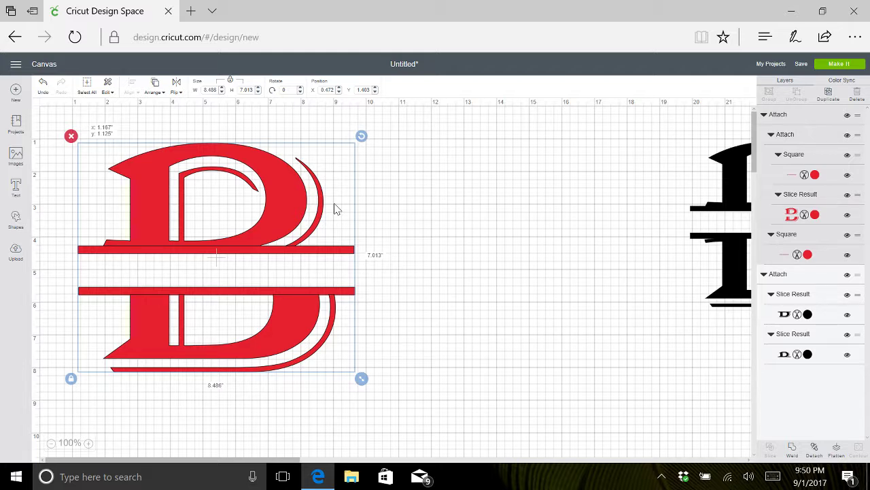
drag(336, 209, 335, 208)
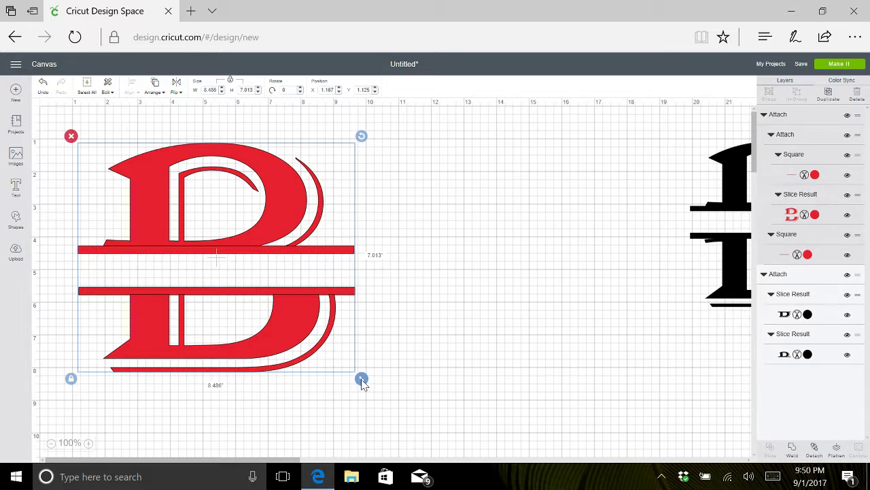
mouse_move(362, 379)
mouse_down()
mouse_move(384, 397)
mouse_move(336, 362)
mouse_move(352, 378)
mouse_up()
click(406, 329)
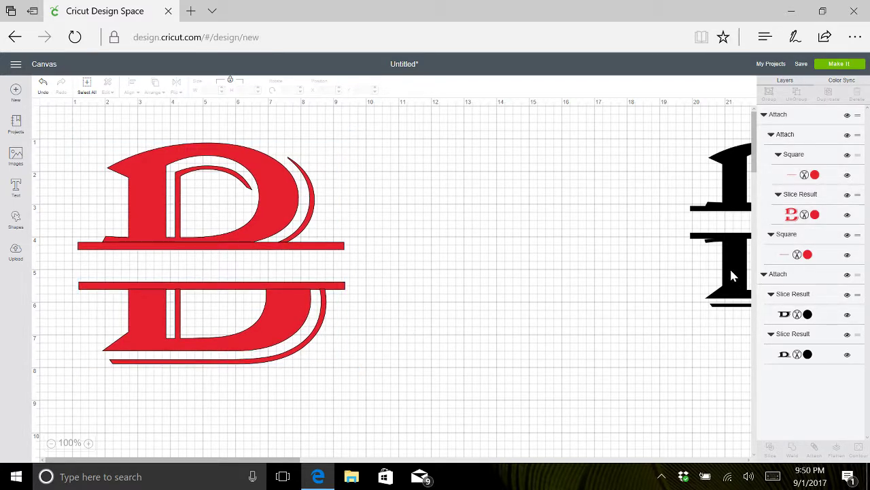
Bring the black monogram next to the red one and enlarge it proportionally to about 7.54" × 7.27".
drag(731, 275, 427, 279)
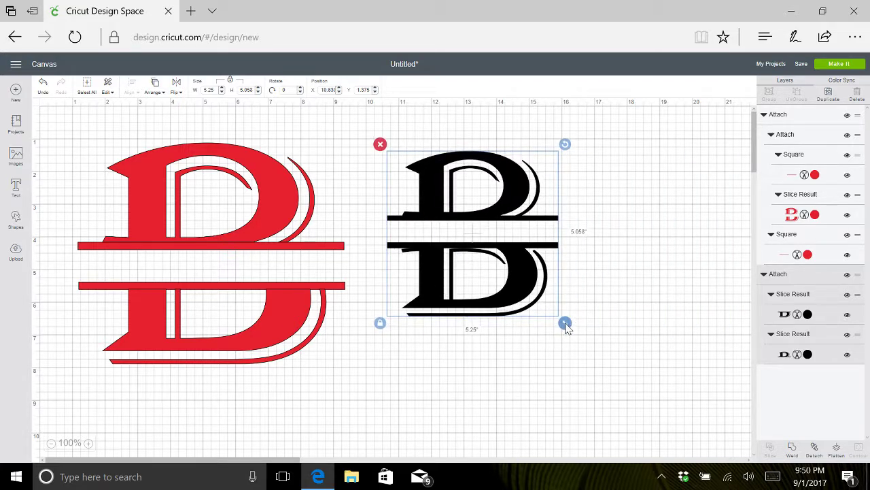
drag(565, 323, 590, 348)
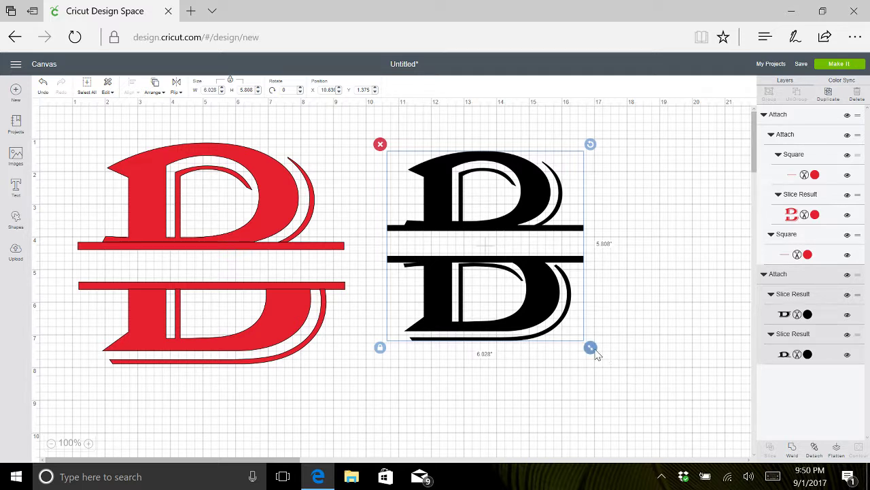
drag(590, 354, 643, 435)
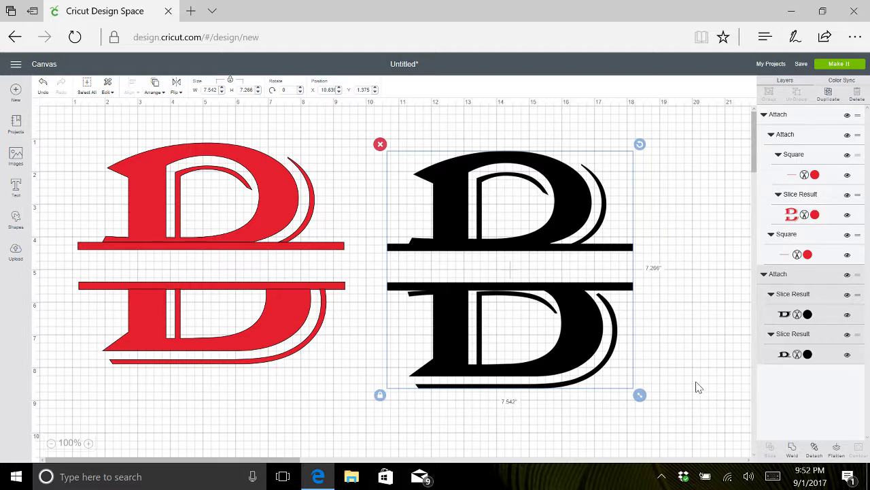
right_click(664, 480)
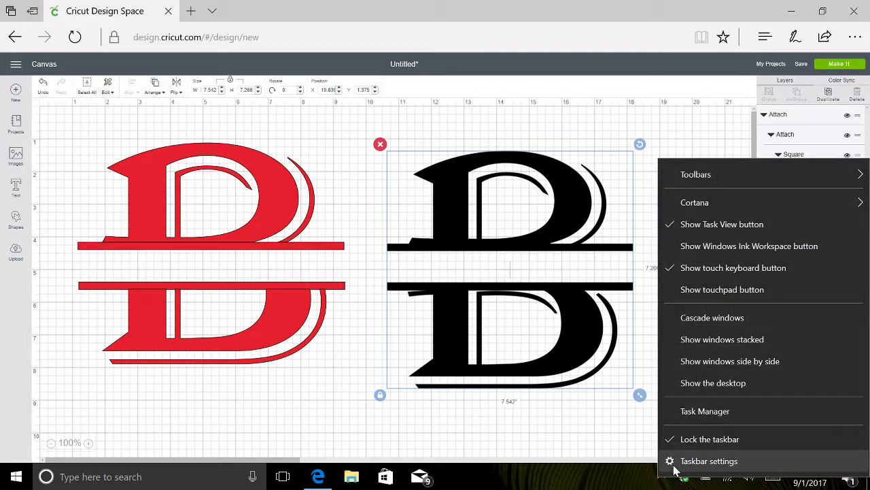
click(659, 478)
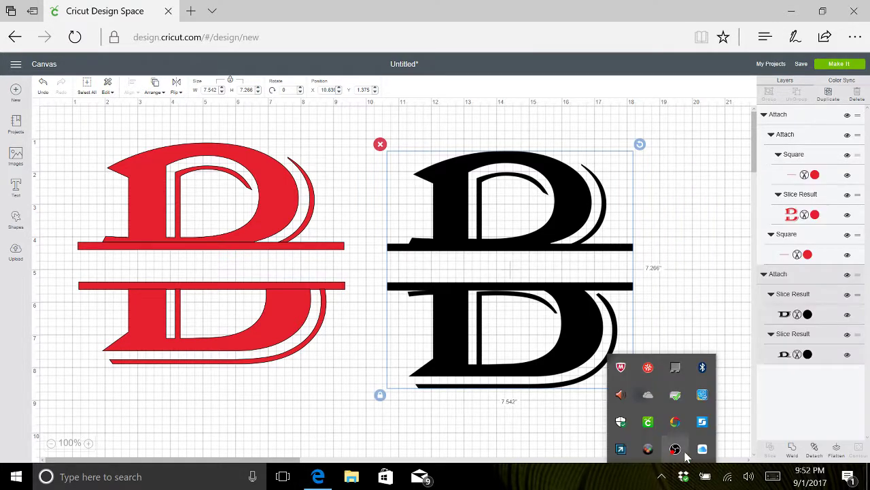
right_click(676, 451)
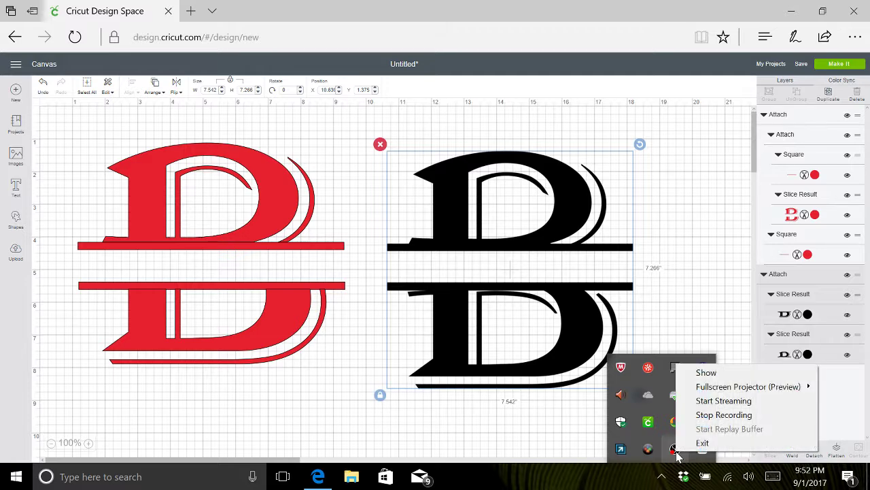